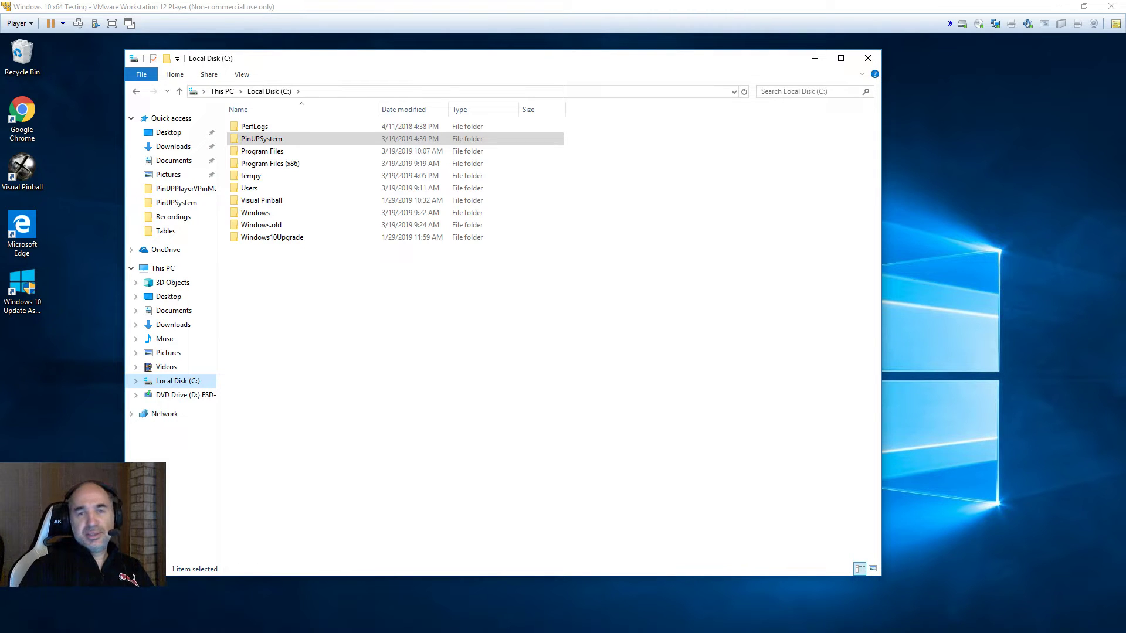
# - Show the root of Local Disk (C:), listing PinUPSystem, Visual Pinball and tempy
pyautogui.click(191, 381)
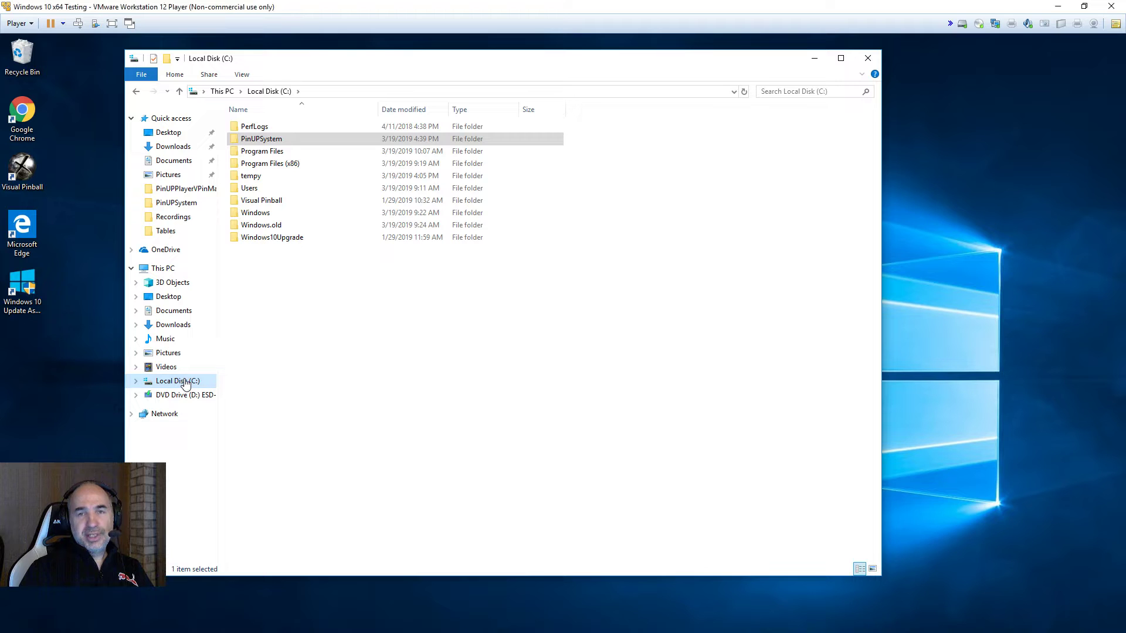
# - Back up PinUPSystem's files, ForceFocus.exe through Squall.dll, into C:\tempy\v13
pyautogui.doubleClick(271, 139)
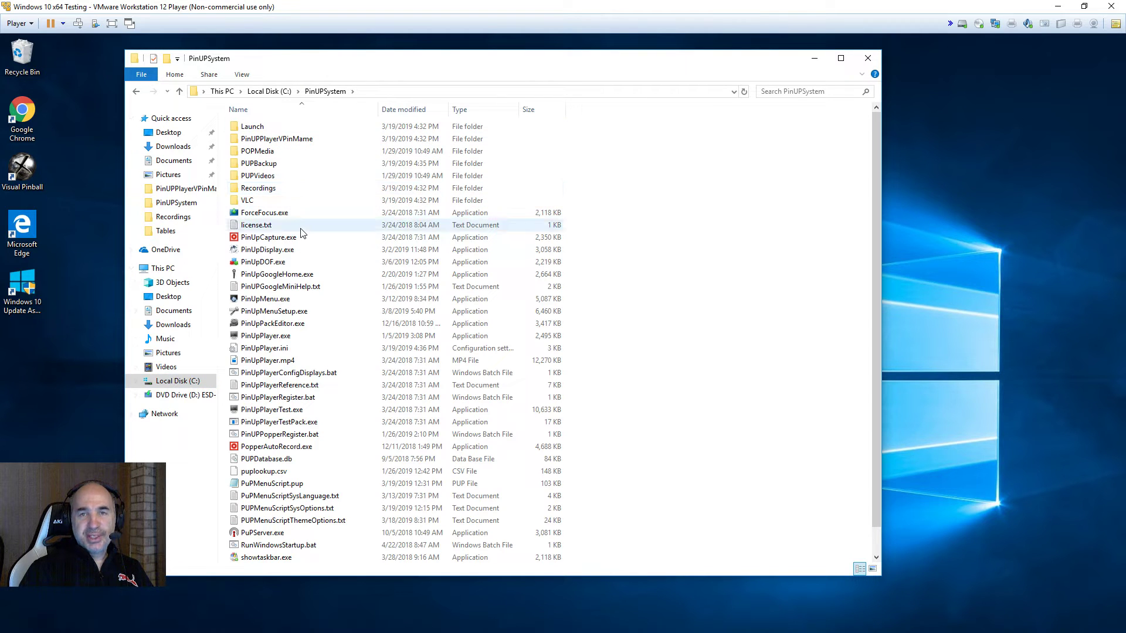
pyautogui.click(267, 214)
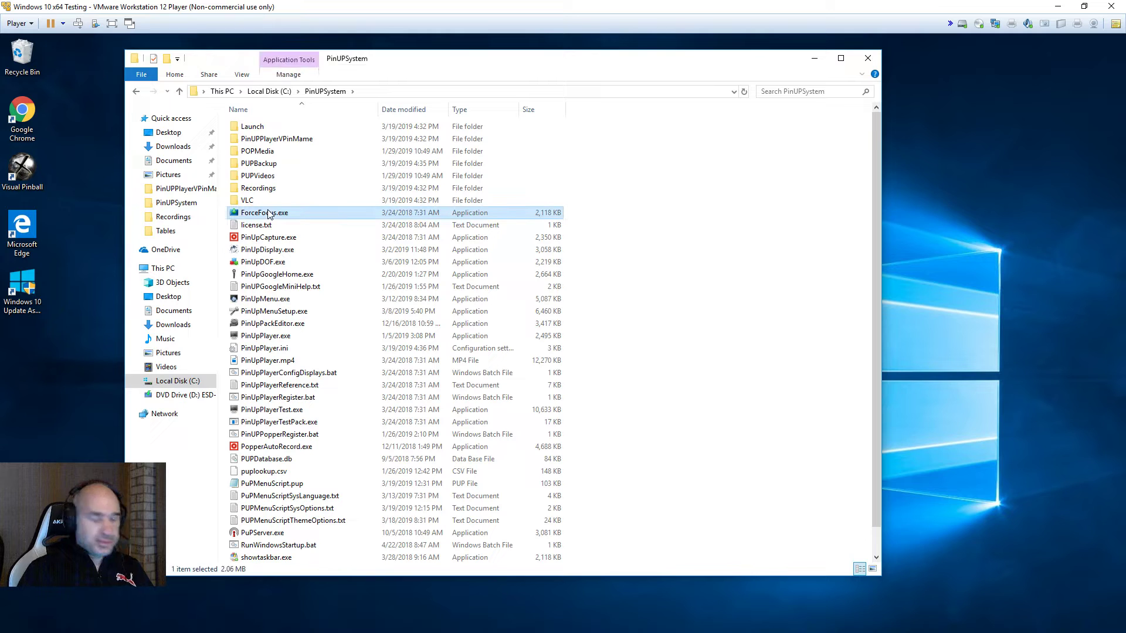
pyautogui.hotkey('shift', 'Down')
pyautogui.hotkey('shift', 'Down')
pyautogui.hotkey('shift', 'Down')
pyautogui.hotkey('shift', 'Down')
pyautogui.hotkey('shift', 'Down')
pyautogui.hotkey('shift', 'Down')
pyautogui.hotkey('shift', 'Down')
pyautogui.hotkey('shift', 'Down')
pyautogui.hotkey('shift', 'Down')
pyautogui.hotkey('shift', 'Down')
pyautogui.hotkey('shift', 'Down')
pyautogui.hotkey('shift', 'Down')
pyautogui.hotkey('shift', 'Down')
pyautogui.hotkey('shift', 'Down')
pyautogui.hotkey('shift', 'Down')
pyautogui.hotkey('shift', 'Down')
pyautogui.hotkey('shift', 'Down')
pyautogui.hotkey('shift', 'Down')
pyautogui.hotkey('shift', 'Down')
pyautogui.hotkey('shift', 'Down')
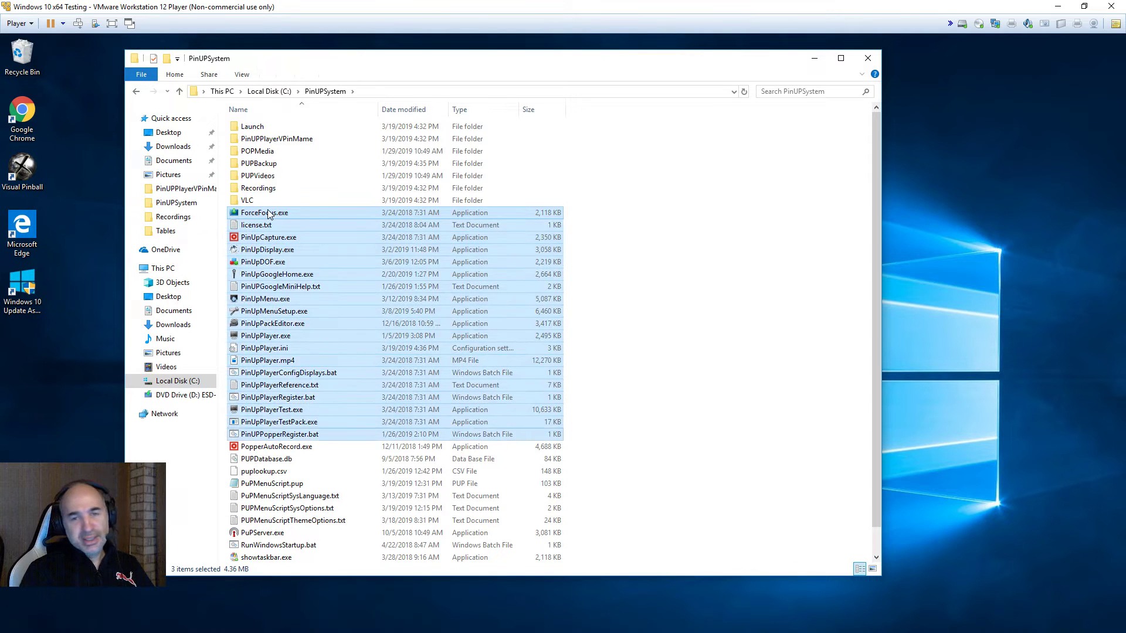
pyautogui.rightClick(343, 400)
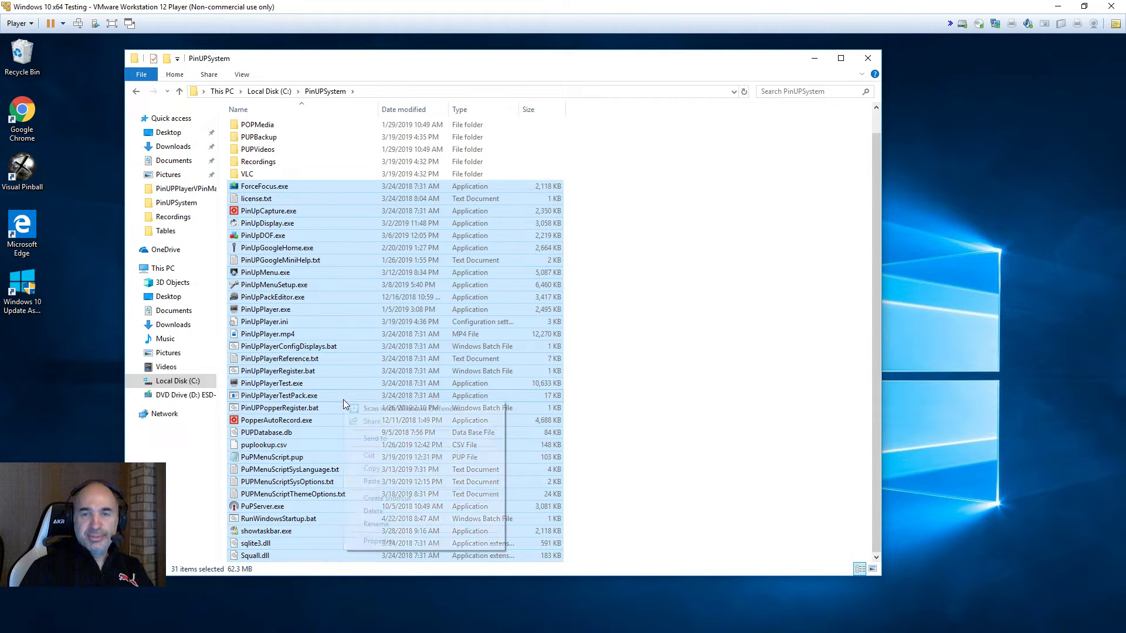
pyautogui.click(401, 467)
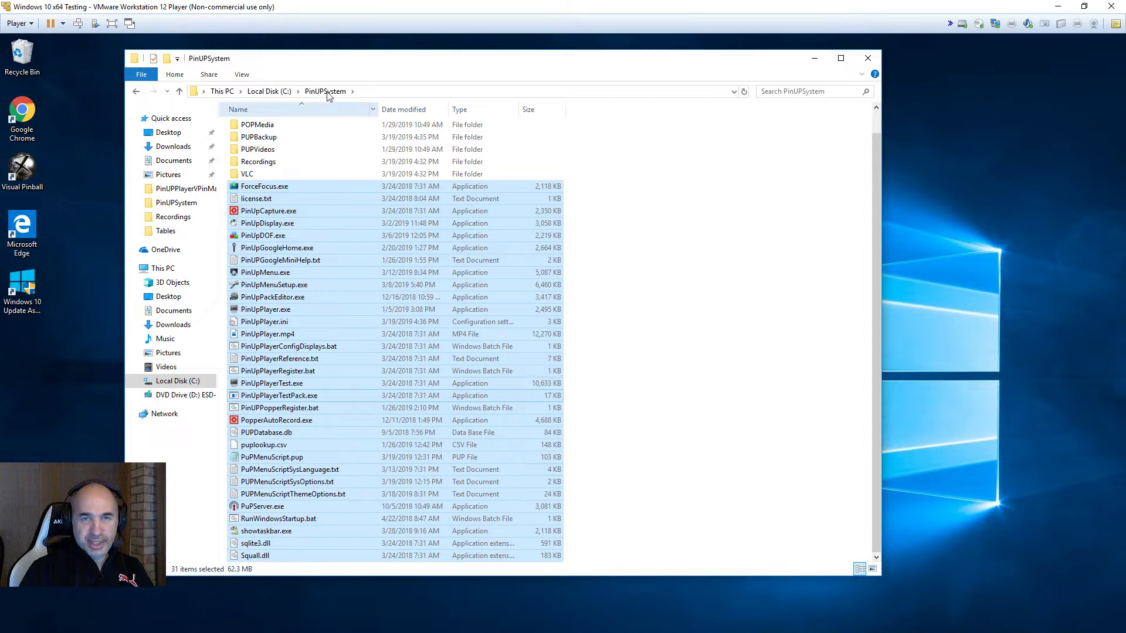
pyautogui.click(266, 92)
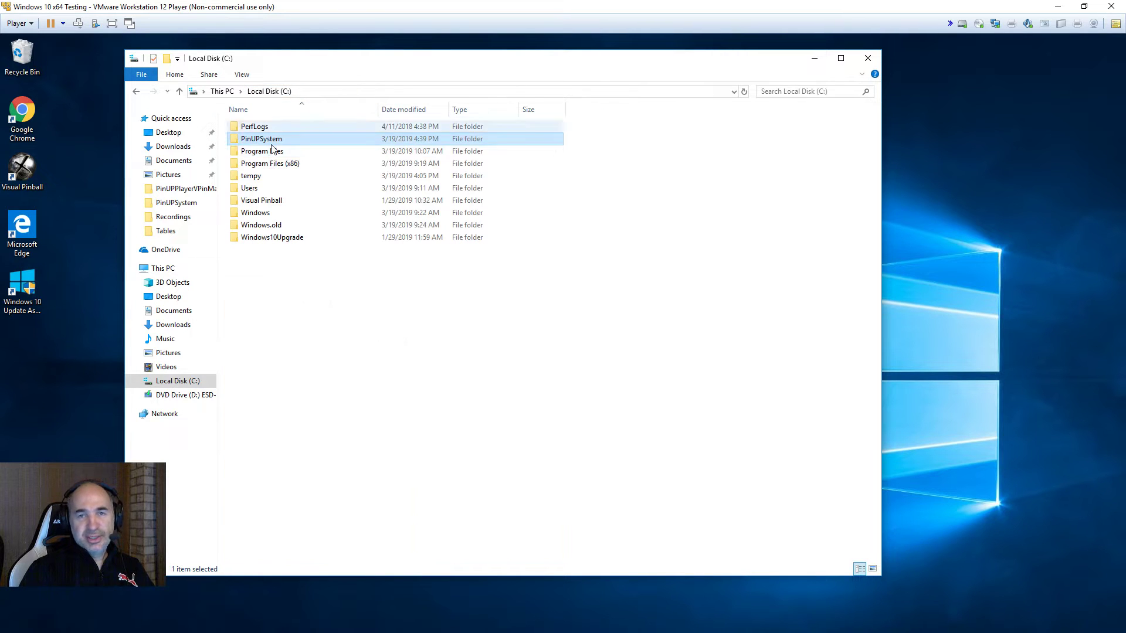
pyautogui.doubleClick(269, 174)
pyautogui.doubleClick(247, 139)
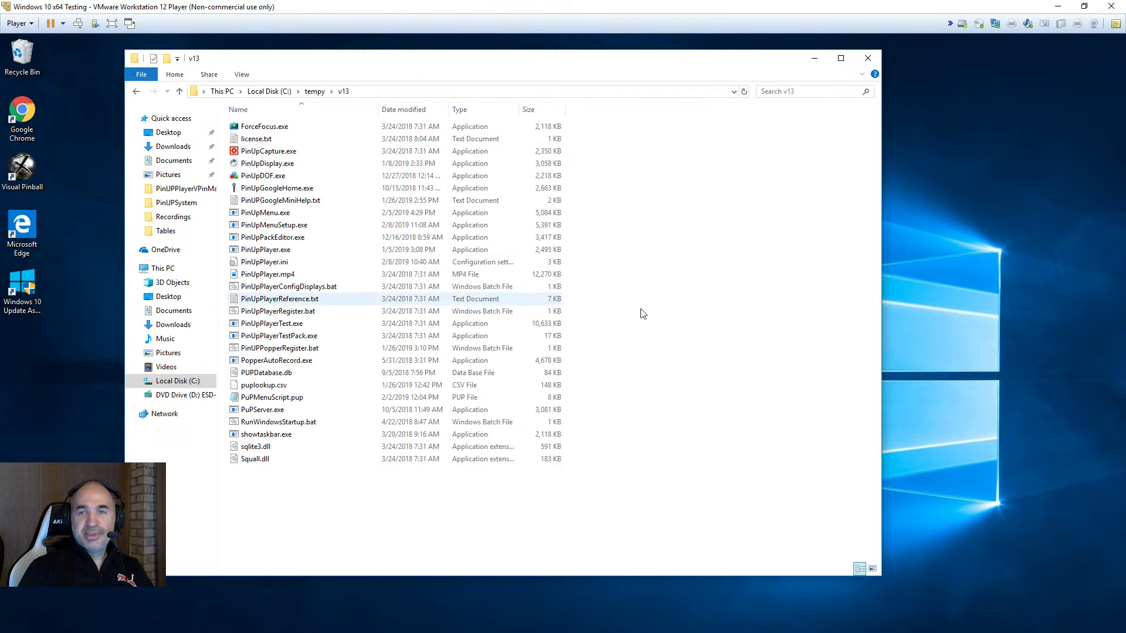
pyautogui.rightClick(694, 338)
pyautogui.click(742, 414)
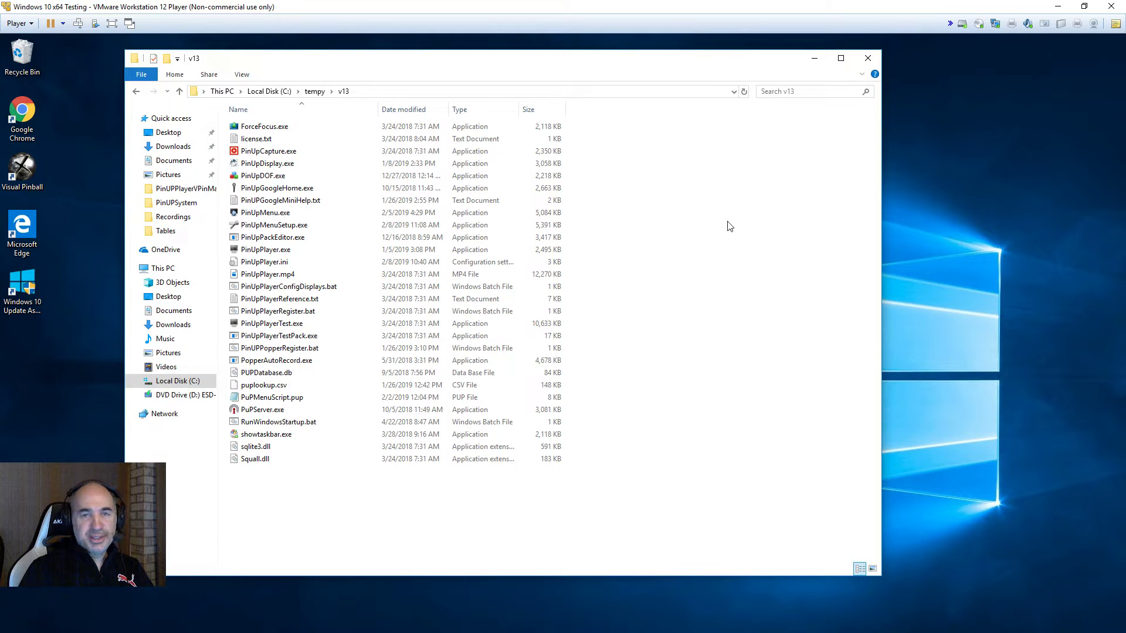
pyautogui.click(316, 91)
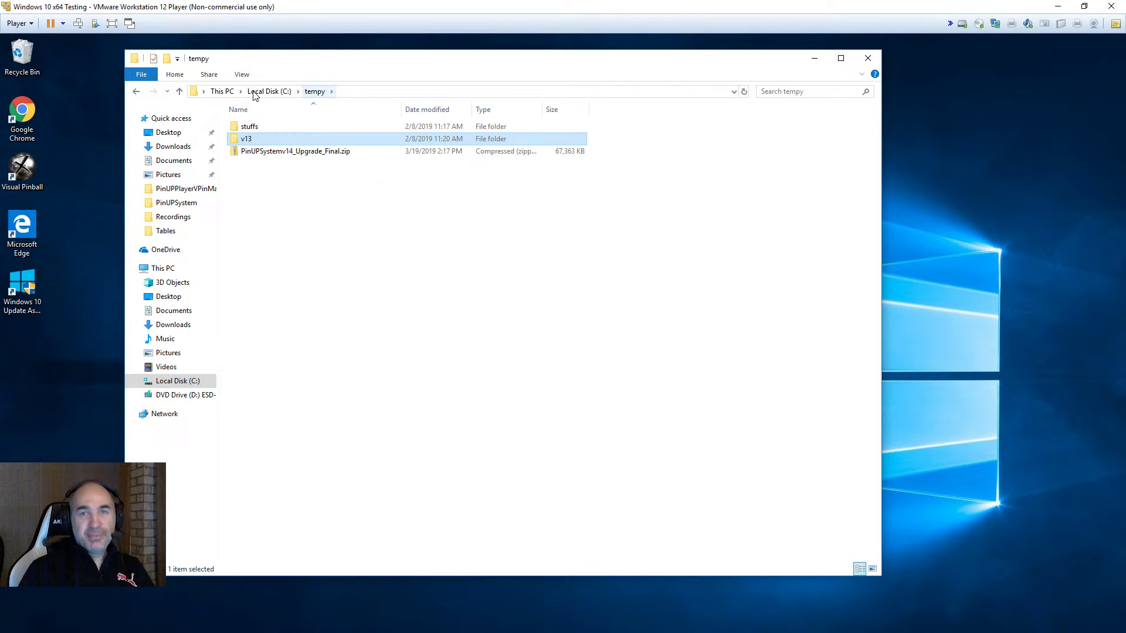
pyautogui.click(311, 153)
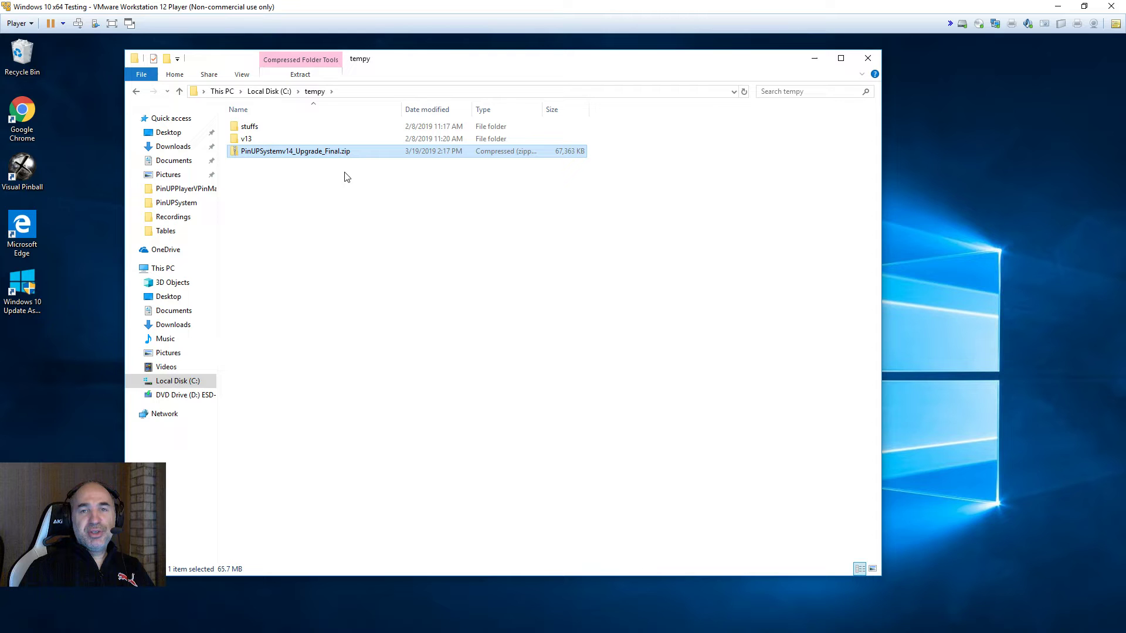
pyautogui.rightClick(293, 155)
pyautogui.click(326, 378)
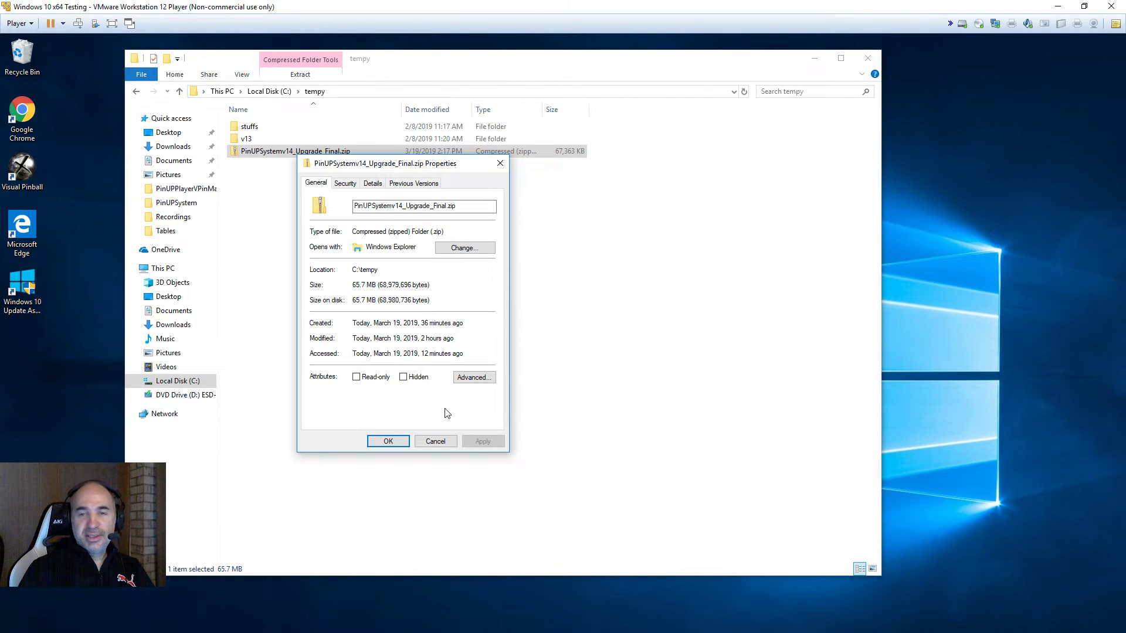
pyautogui.click(435, 441)
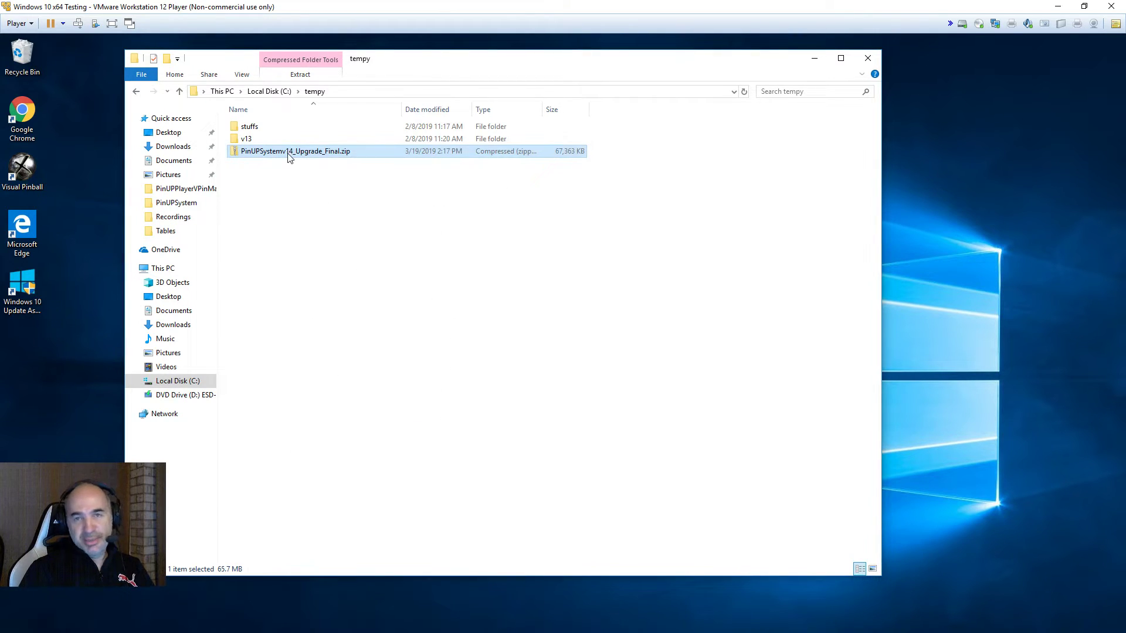
# - Copy all 19 items inside PinUPSystemv14_Upgrade_Final.zip
pyautogui.doubleClick(288, 153)
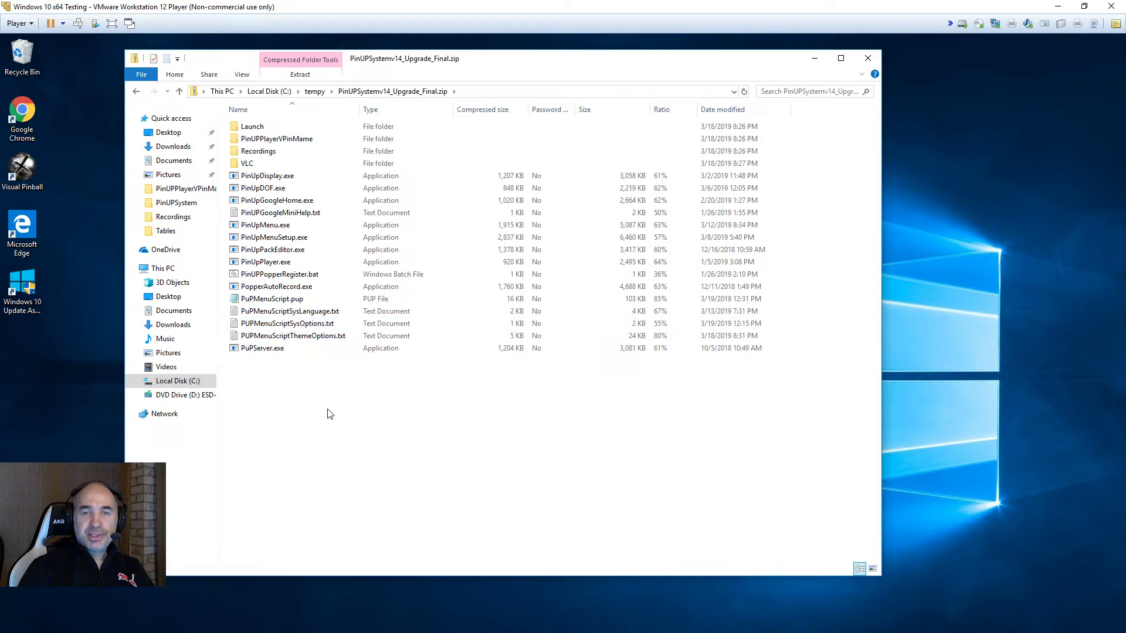
pyautogui.moveTo(333, 415); pyautogui.dragTo(242, 121)
pyautogui.rightClick(294, 237)
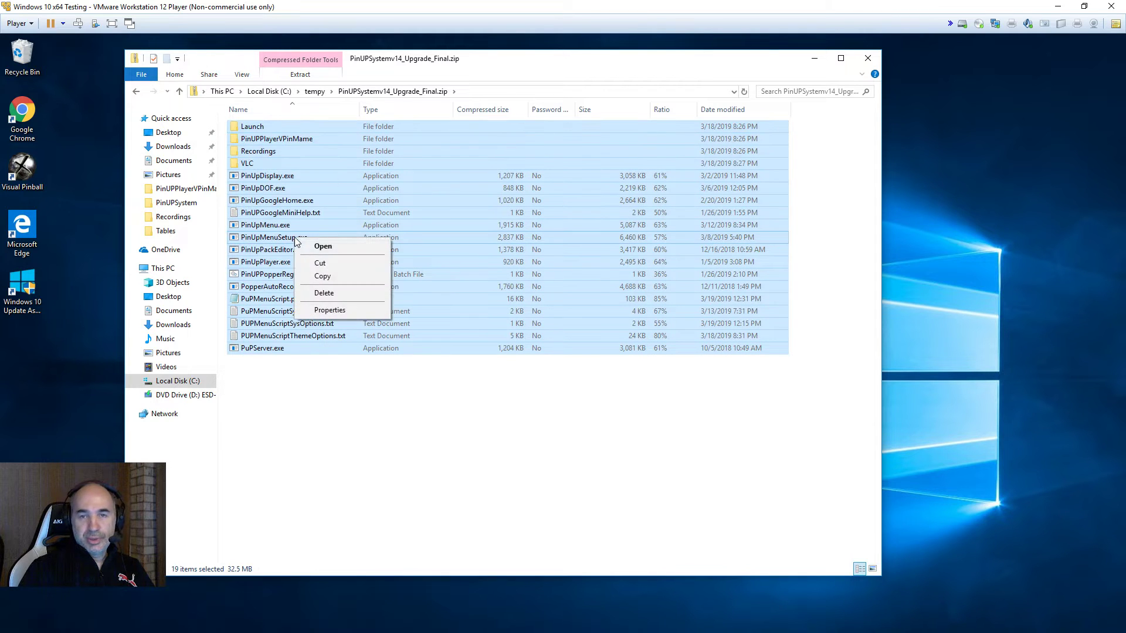
pyautogui.click(328, 275)
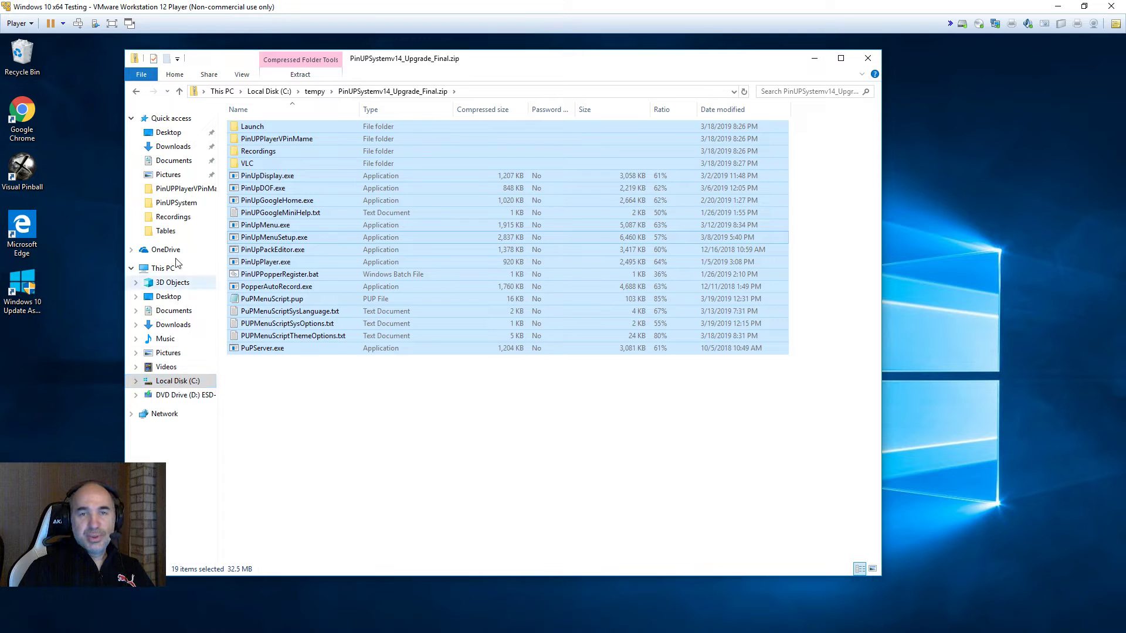
pyautogui.click(198, 382)
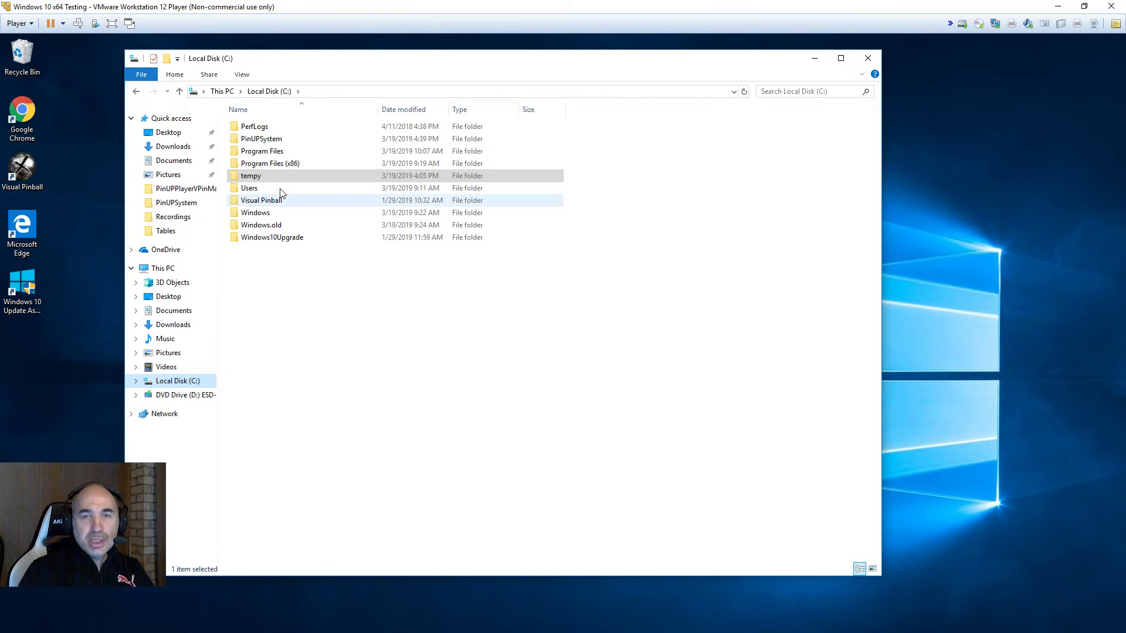
# - Paste the 804-item v14 upgrade into C:\PinUPSystem, replacing same-named files
pyautogui.doubleClick(273, 140)
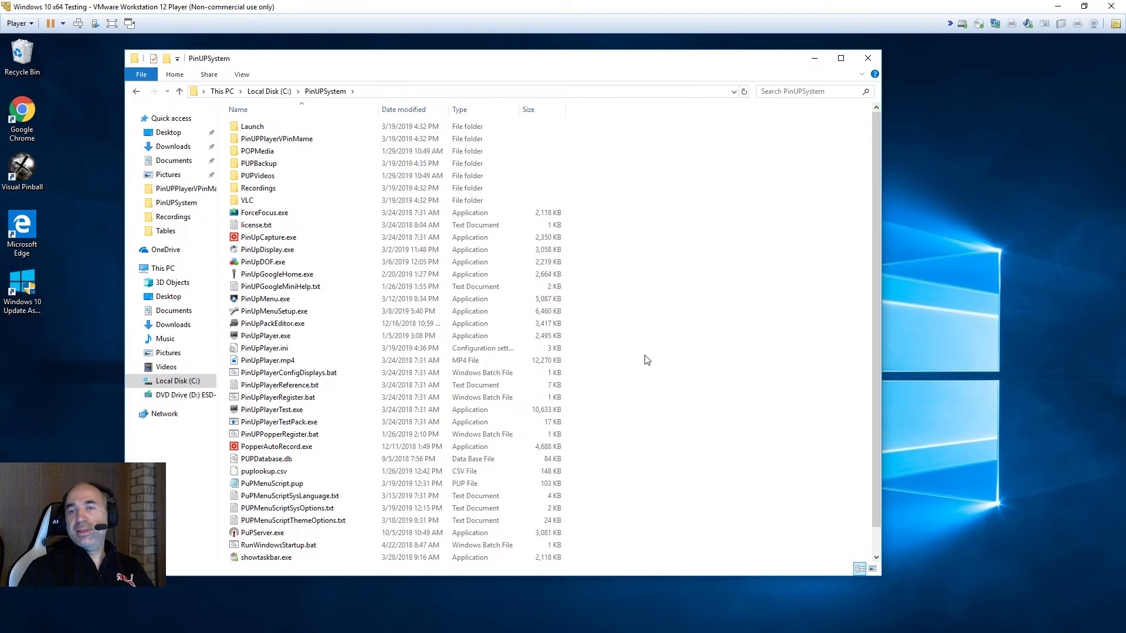
pyautogui.rightClick(656, 364)
pyautogui.click(685, 444)
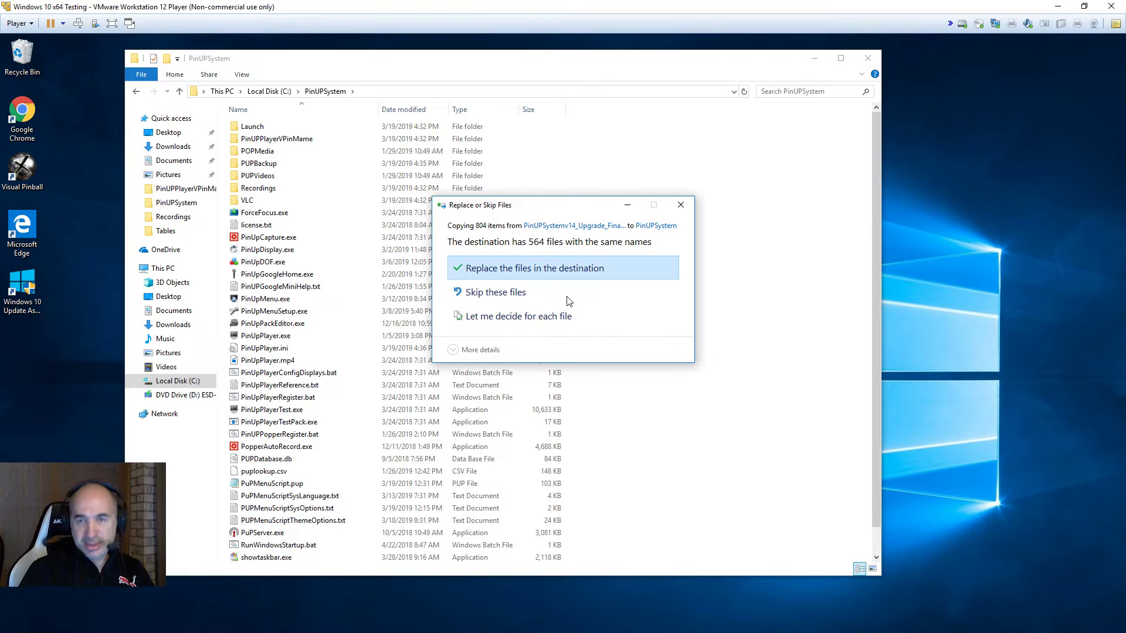
pyautogui.click(549, 269)
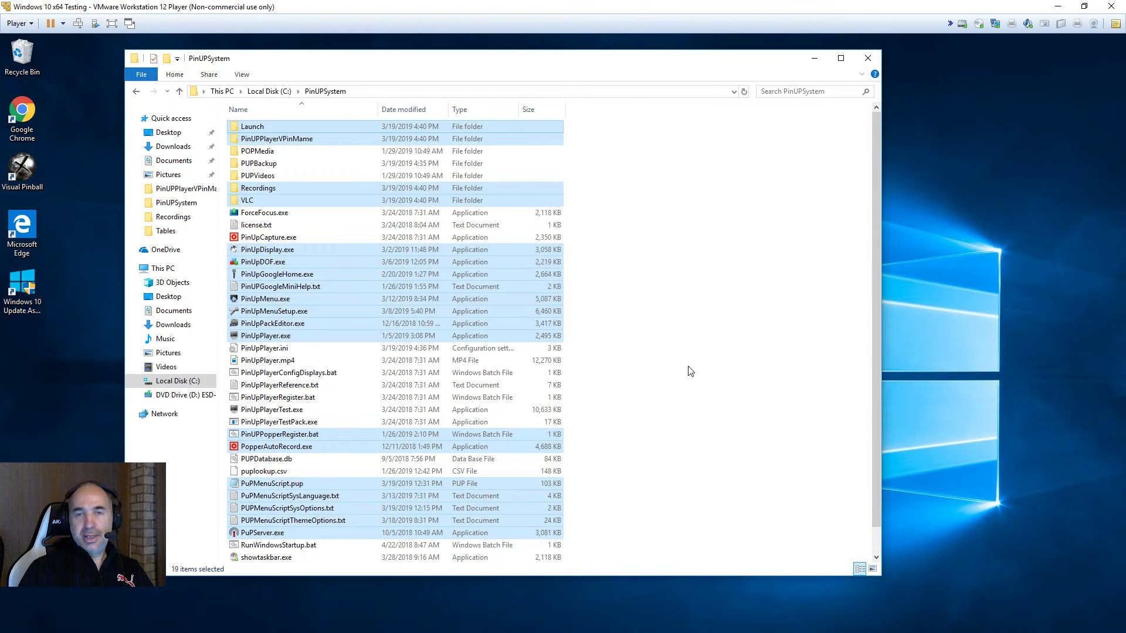
# - Clear the pasted selection and select PinUPPopperRegister.bat in C:\PinUPSystem
pyautogui.click(690, 371)
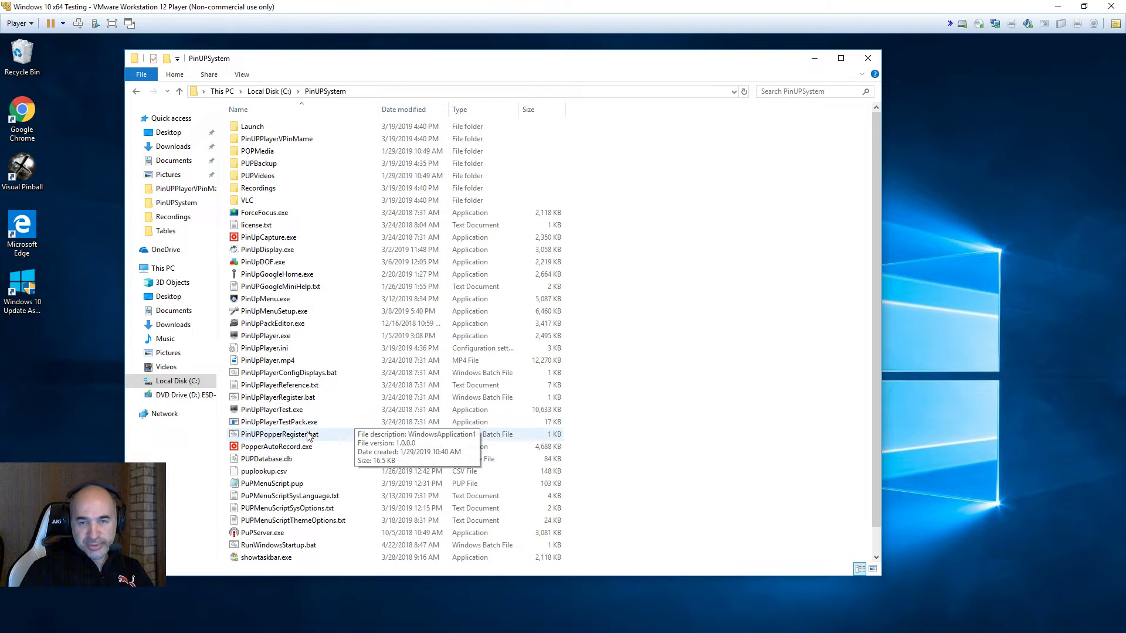
pyautogui.scroll(-1, 306, 437)
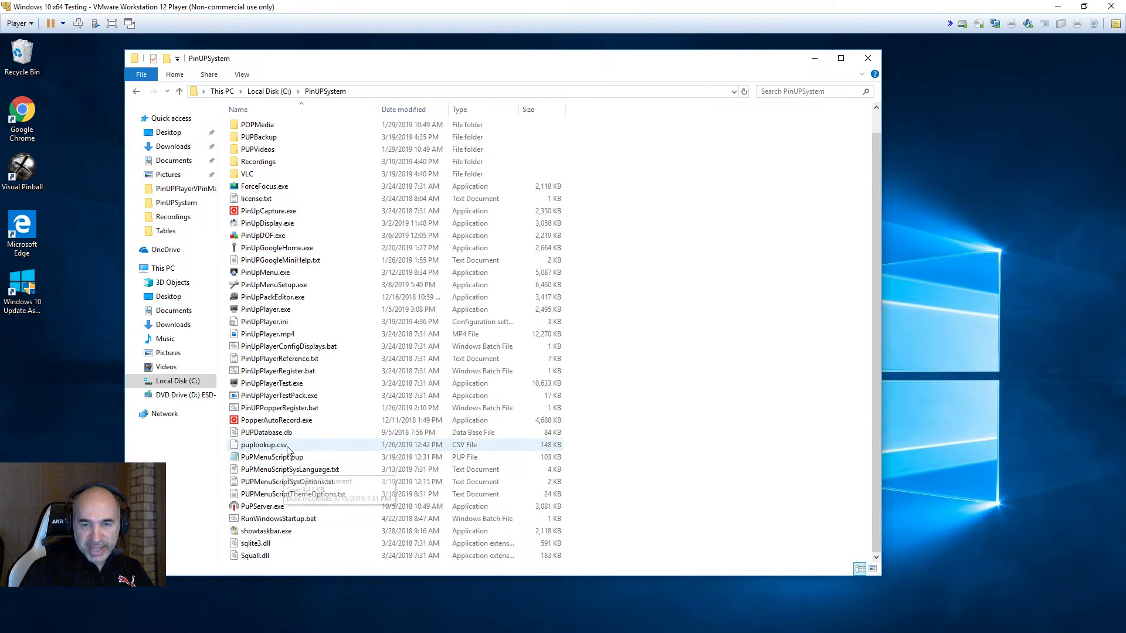
pyautogui.click(285, 412)
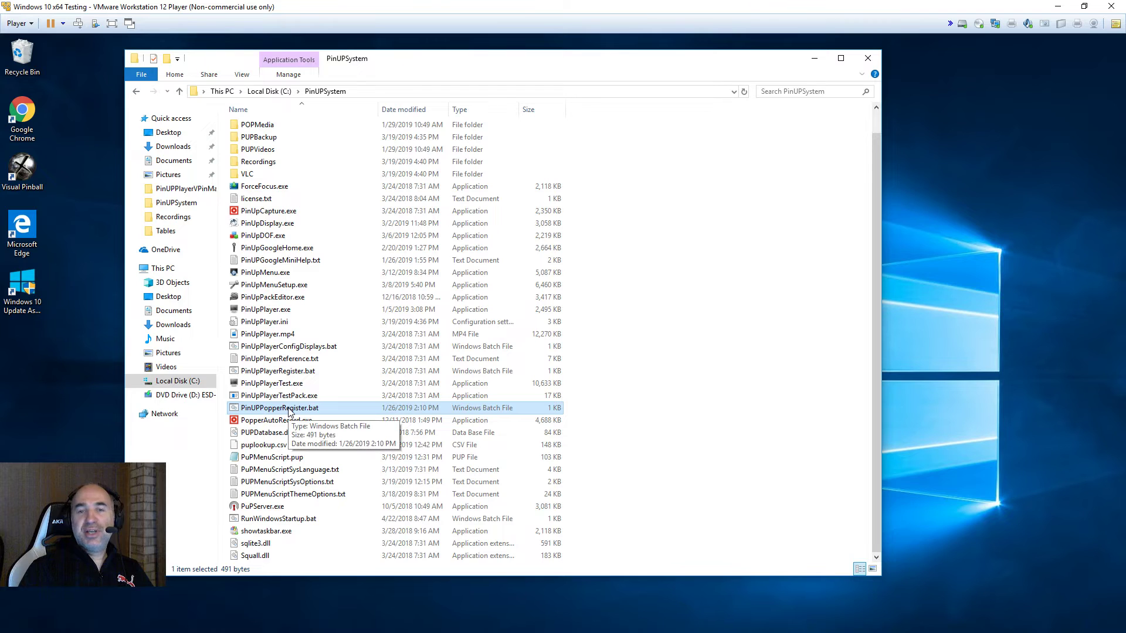
# - Run PinUPPopperRegister.bat as administrator, approving the User Account Control prompt
pyautogui.rightClick(289, 413)
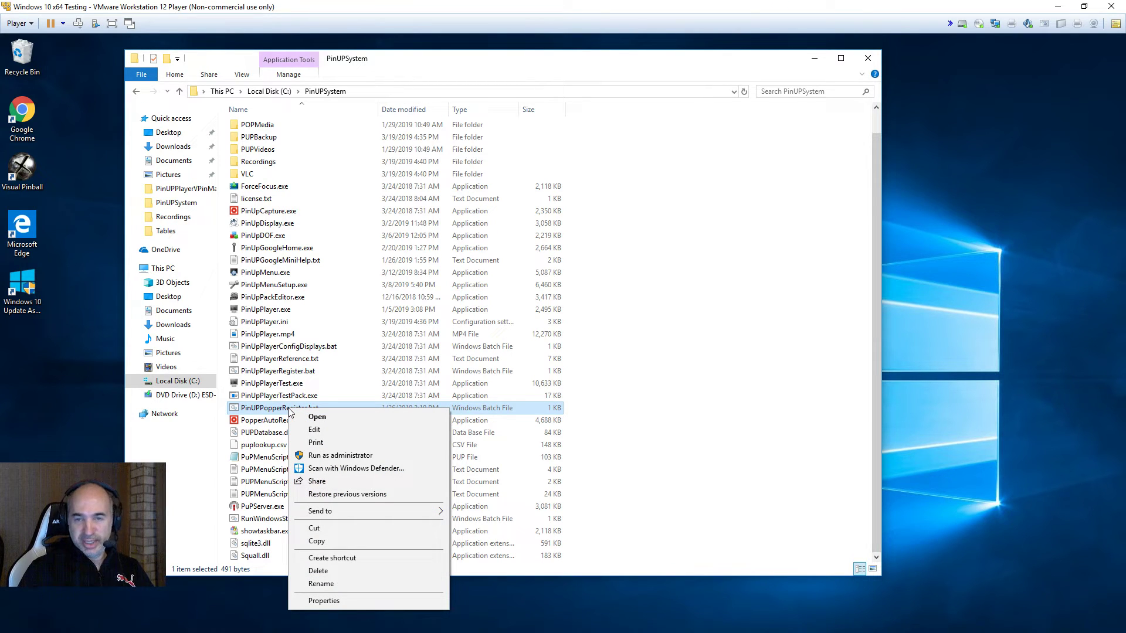
pyautogui.click(329, 455)
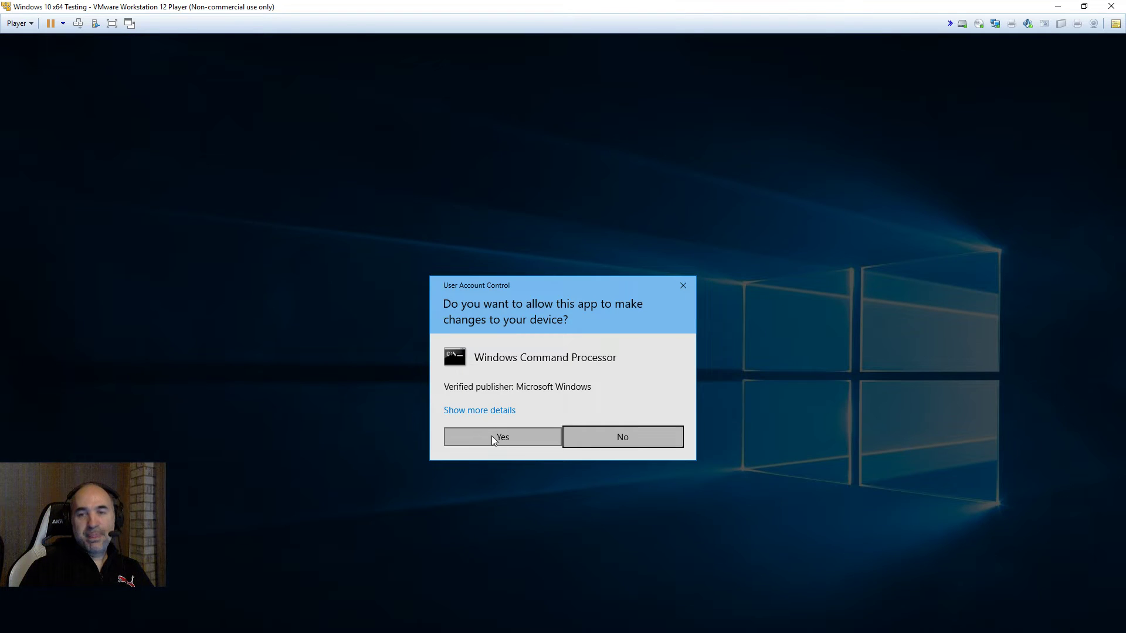
pyautogui.click(491, 435)
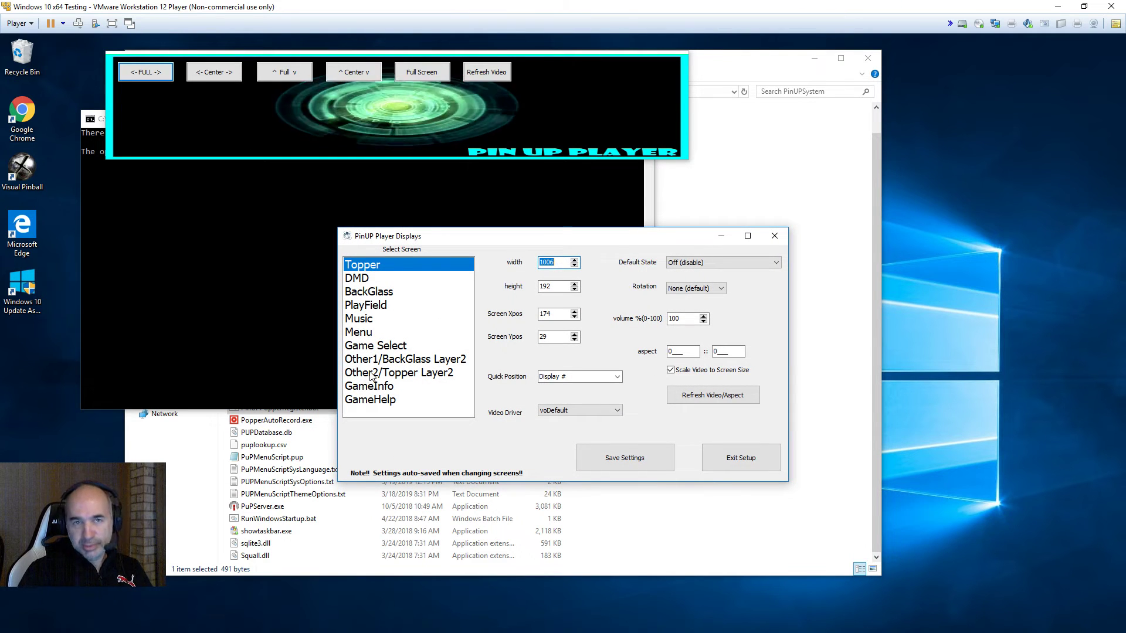
# - Look through the DMD and Topper screen settings, then select the BackGlass screen
pyautogui.click(378, 280)
pyautogui.click(379, 268)
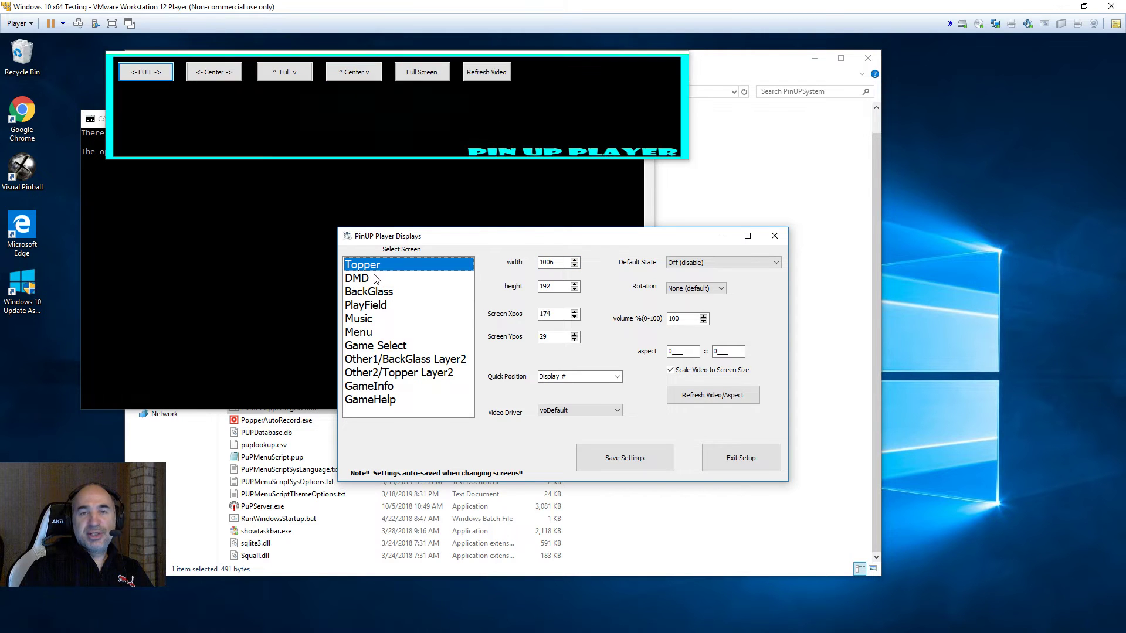
pyautogui.click(376, 279)
pyautogui.click(364, 291)
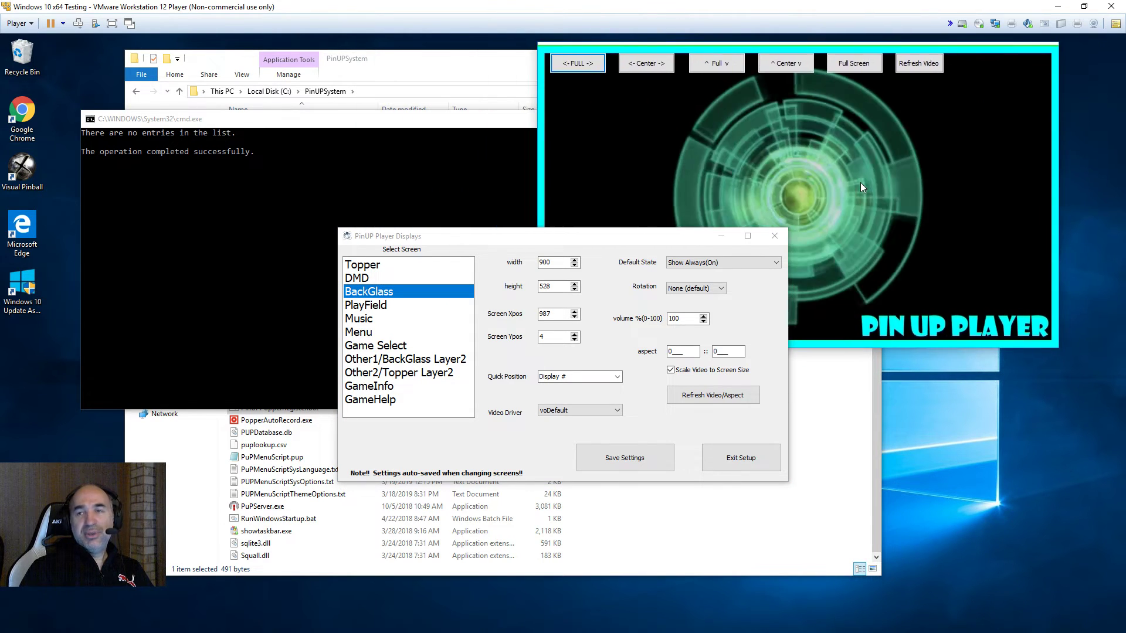
# - Center, resize and refresh the BackGlass video window, then save its display settings
pyautogui.click(655, 66)
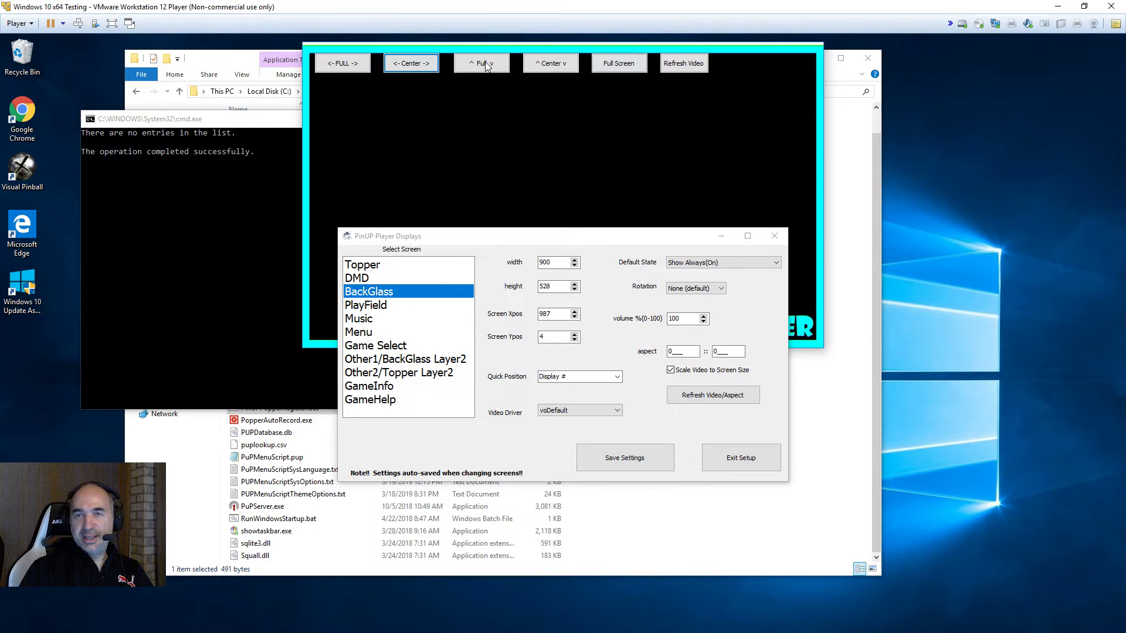
pyautogui.click(353, 66)
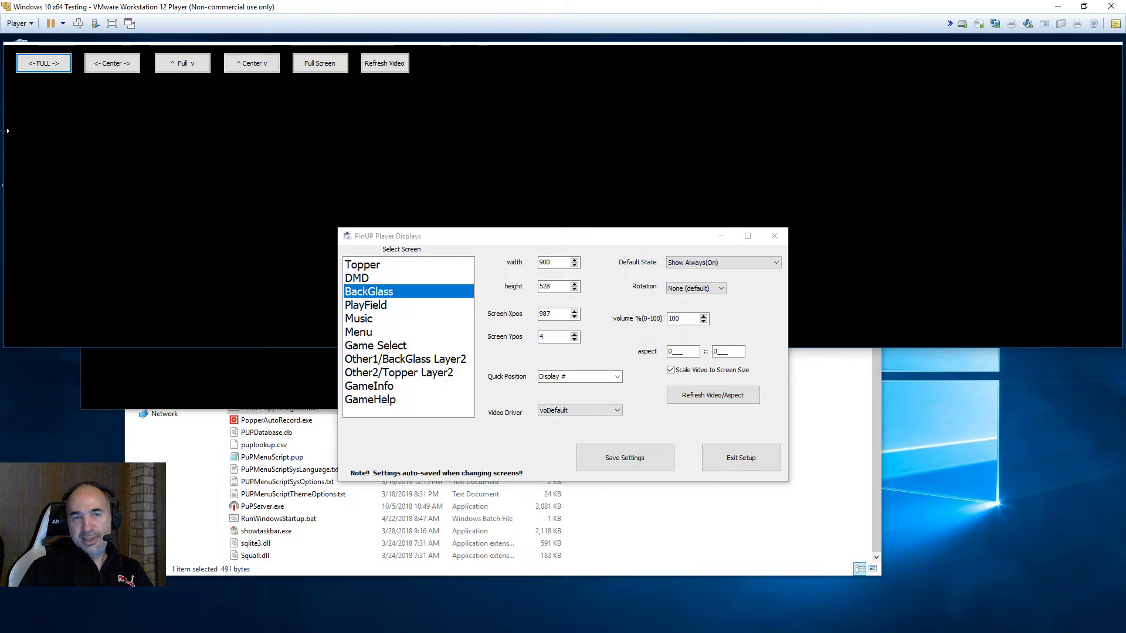
pyautogui.moveTo(4, 130); pyautogui.dragTo(339, 143)
pyautogui.click(432, 69)
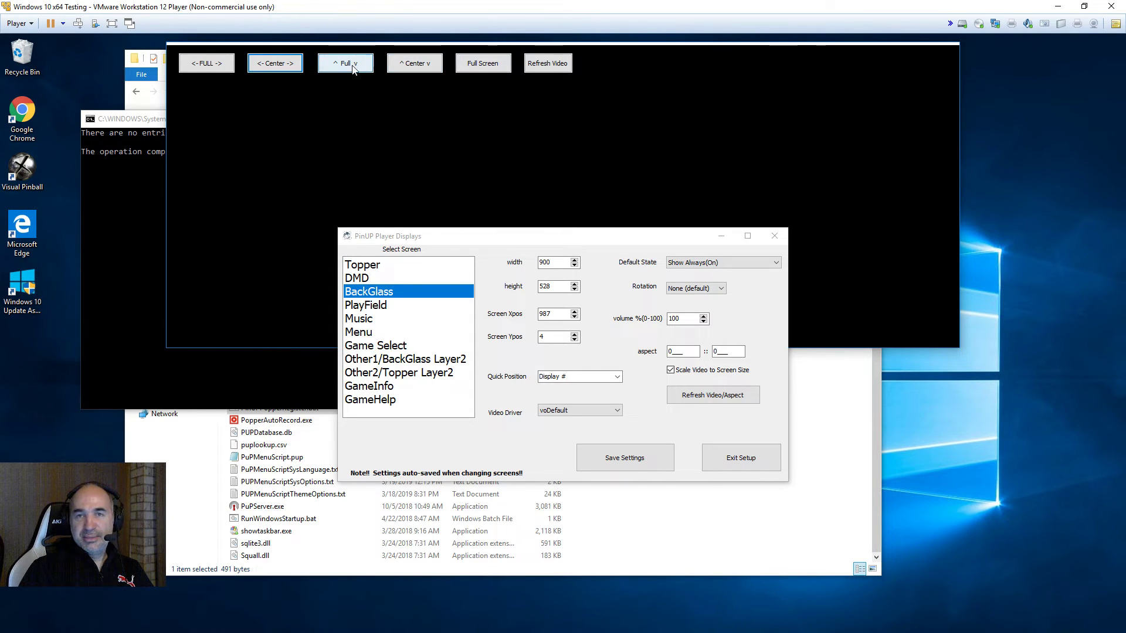
pyautogui.click(548, 65)
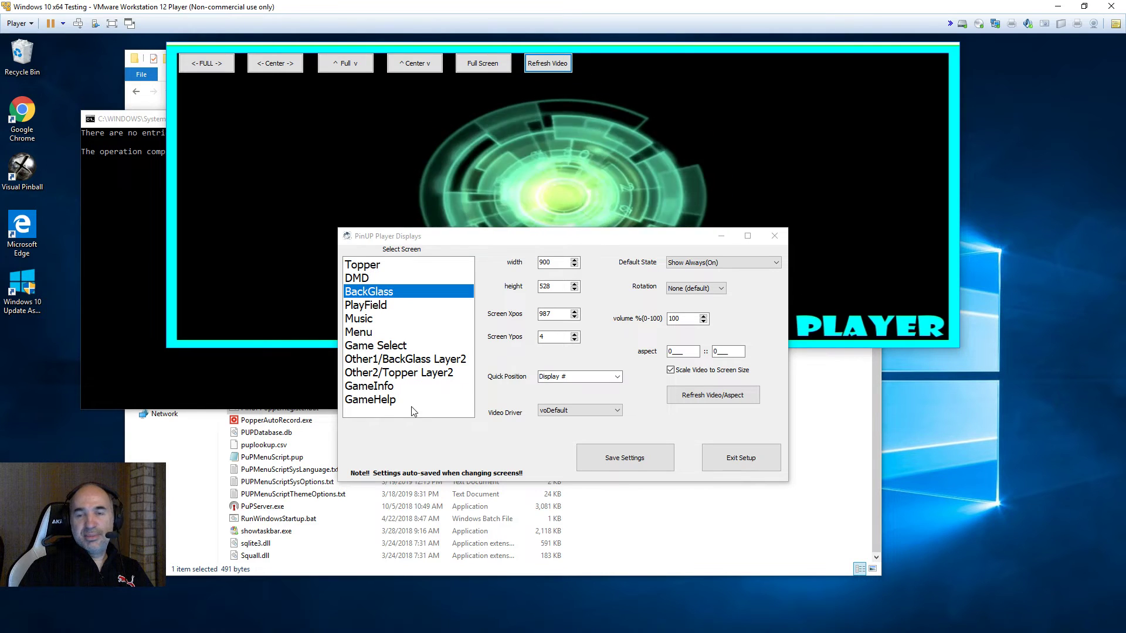
pyautogui.click(614, 466)
# - Close the display setup and cut the four files in PinUPSystem\PinUPPlayerVPinMame
pyautogui.click(740, 460)
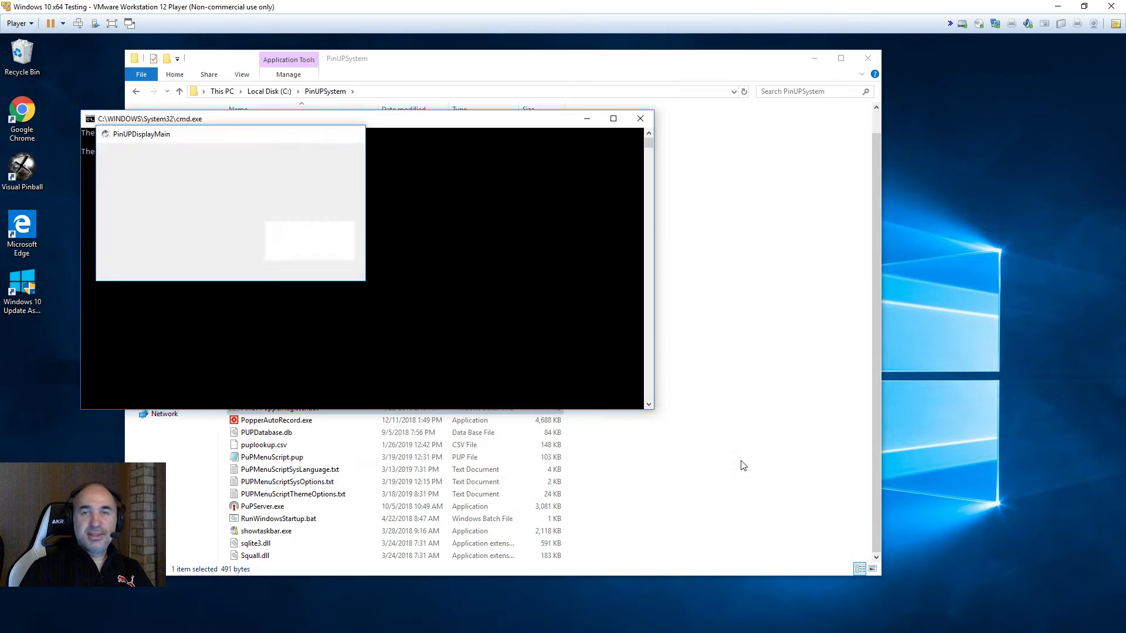
pyautogui.click(311, 412)
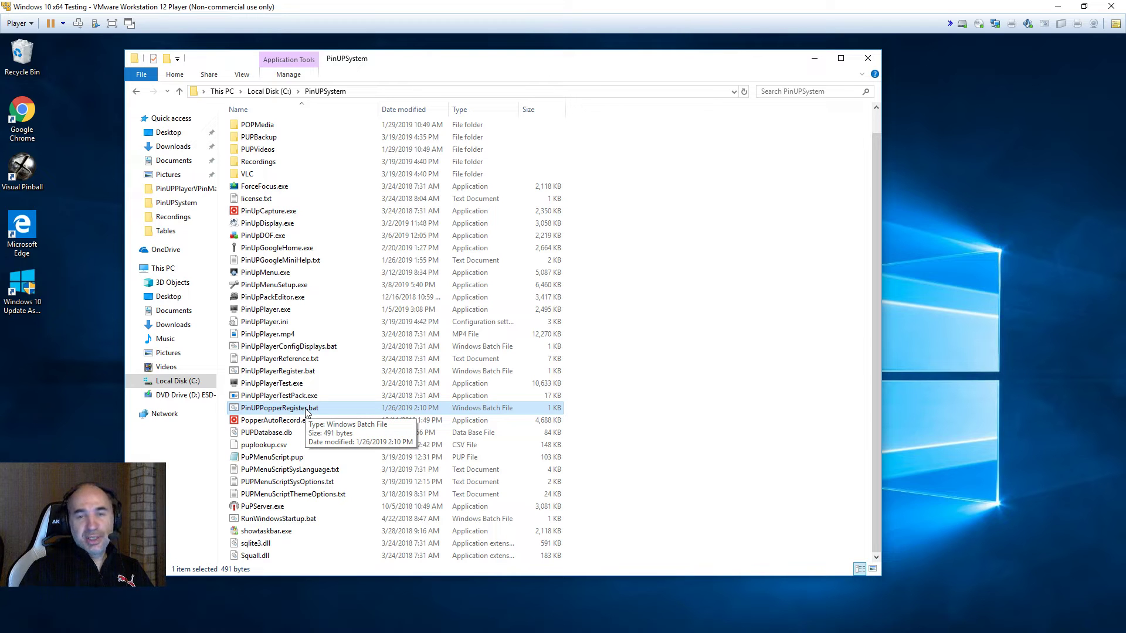
pyautogui.scroll(1, 305, 412)
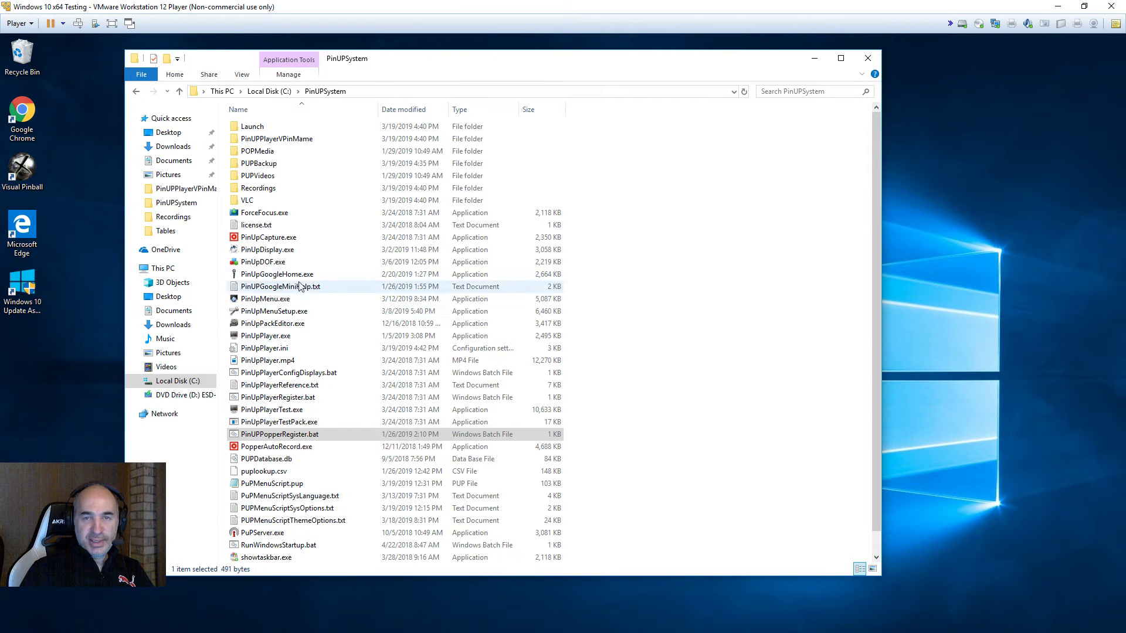
pyautogui.doubleClick(296, 140)
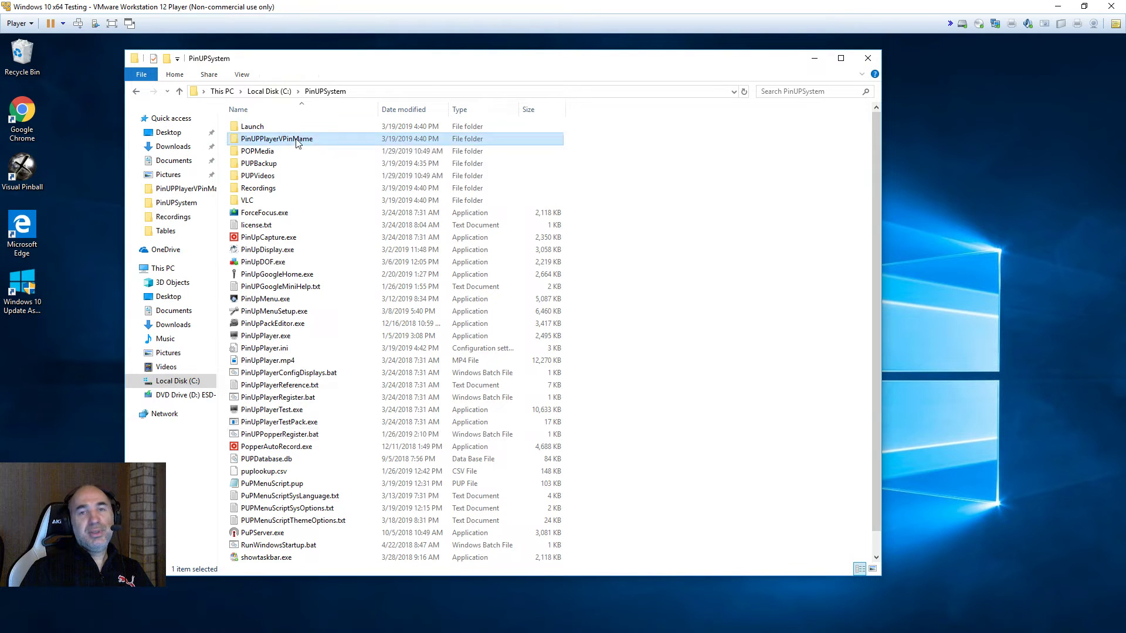
pyautogui.moveTo(344, 246); pyautogui.dragTo(263, 122)
pyautogui.rightClick(293, 151)
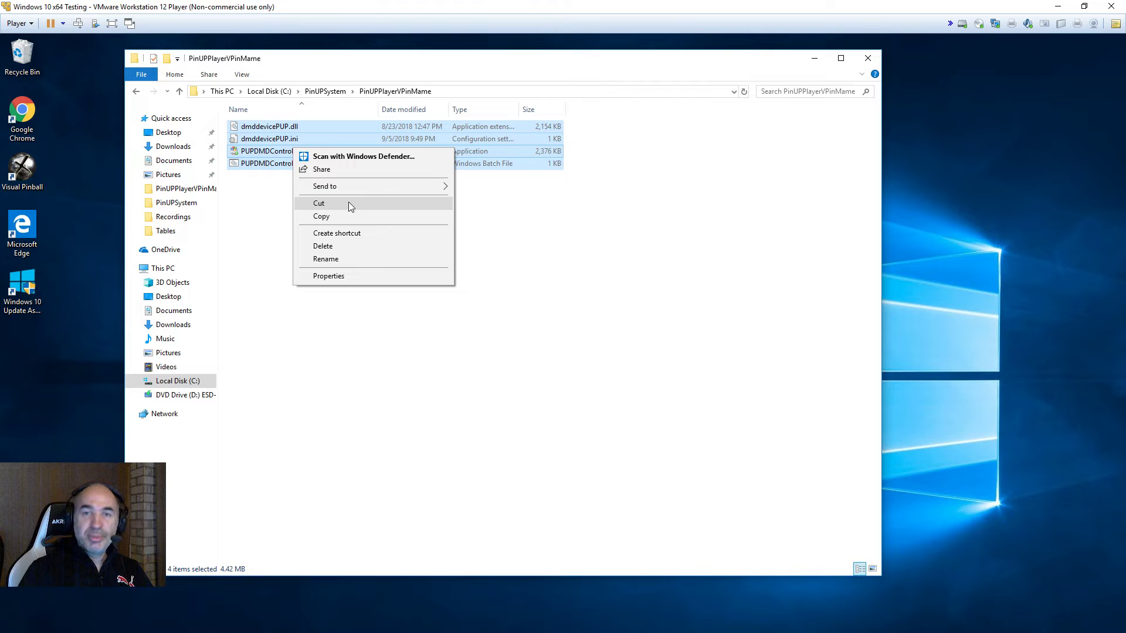
pyautogui.click(318, 204)
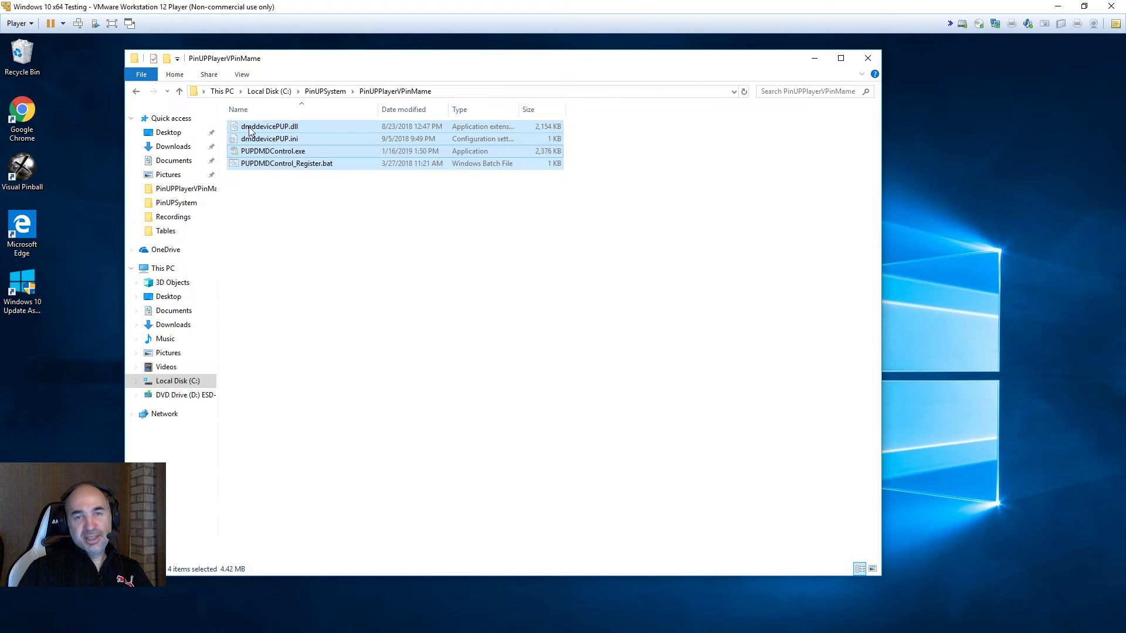
# - Paste the four files into C:\Visual Pinball\VPinMAME, replacing the existing copies
pyautogui.click(284, 91)
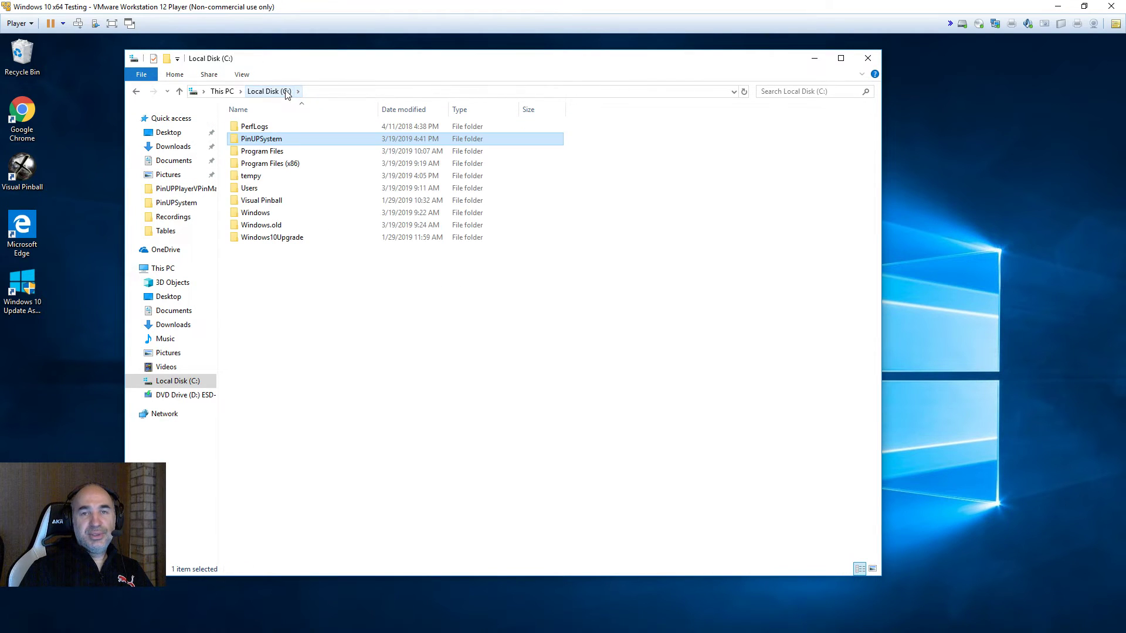
pyautogui.doubleClick(287, 201)
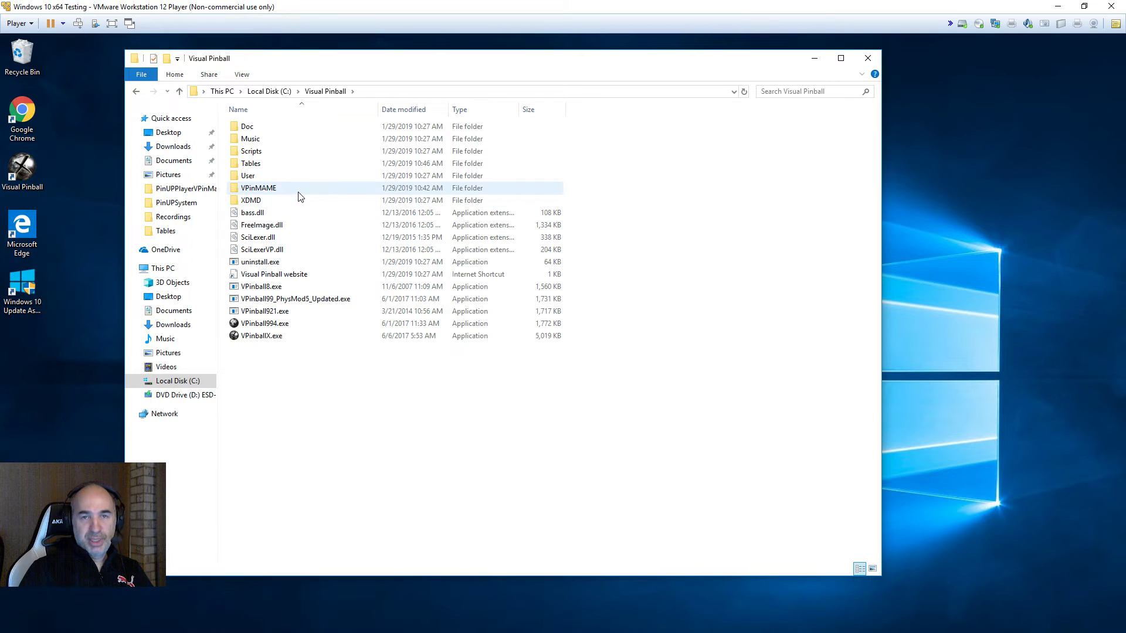
pyautogui.click(293, 193)
pyautogui.doubleClick(293, 193)
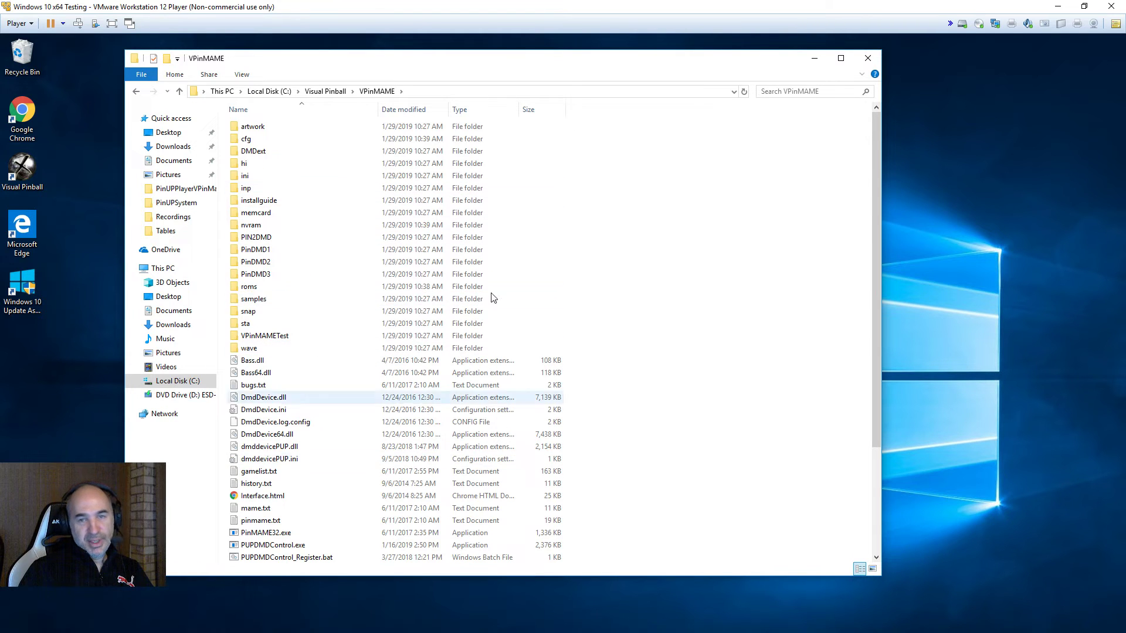
pyautogui.rightClick(702, 383)
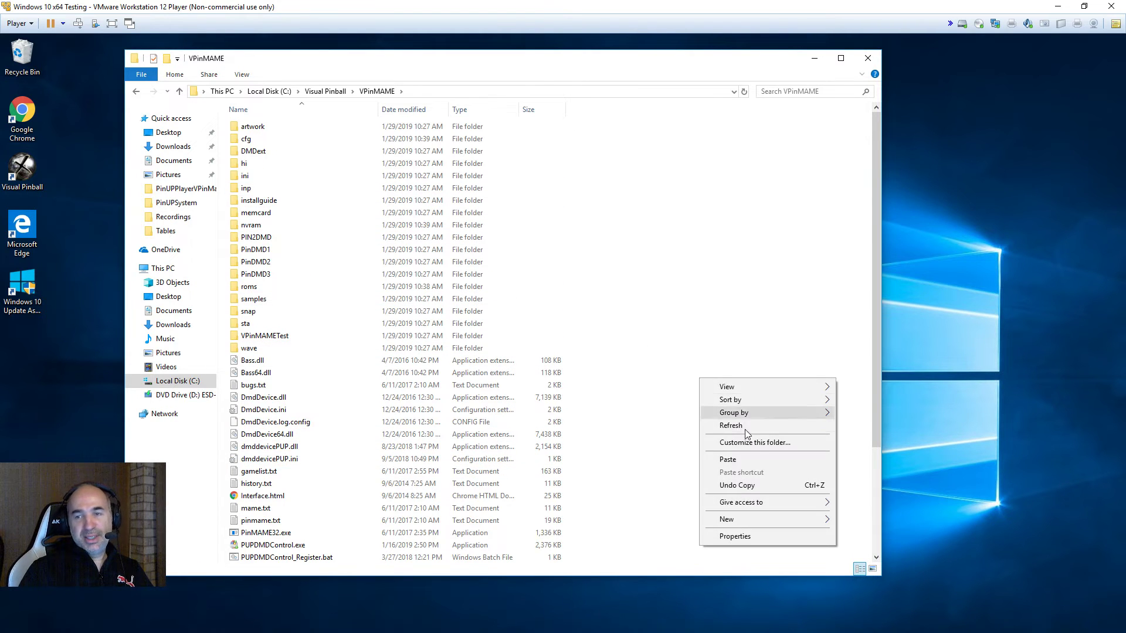
pyautogui.click(708, 462)
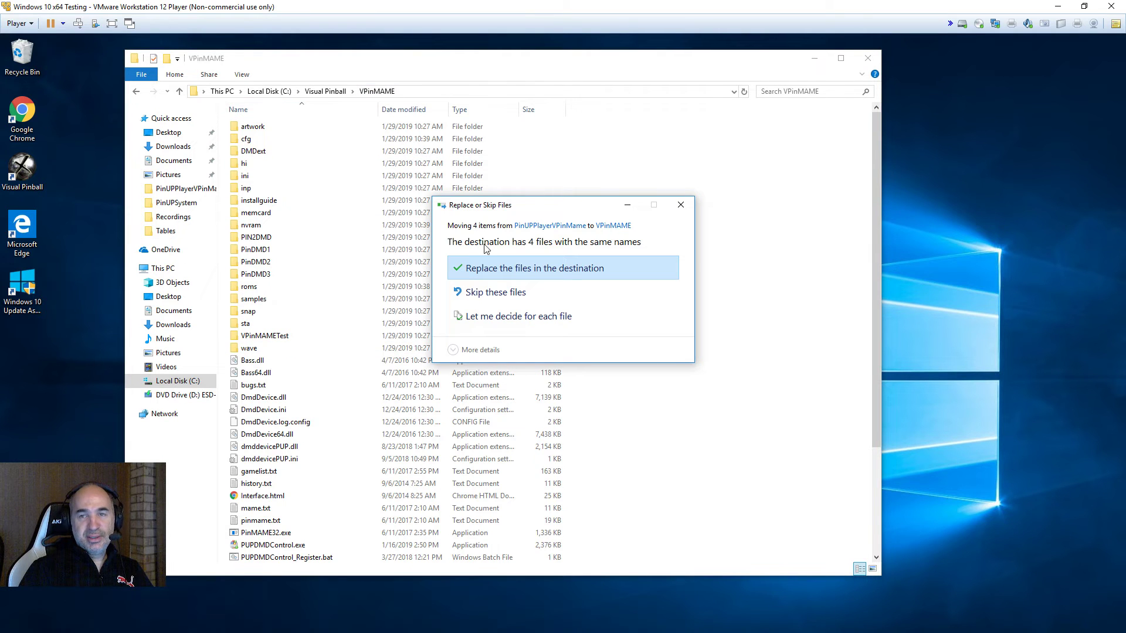
pyautogui.click(532, 270)
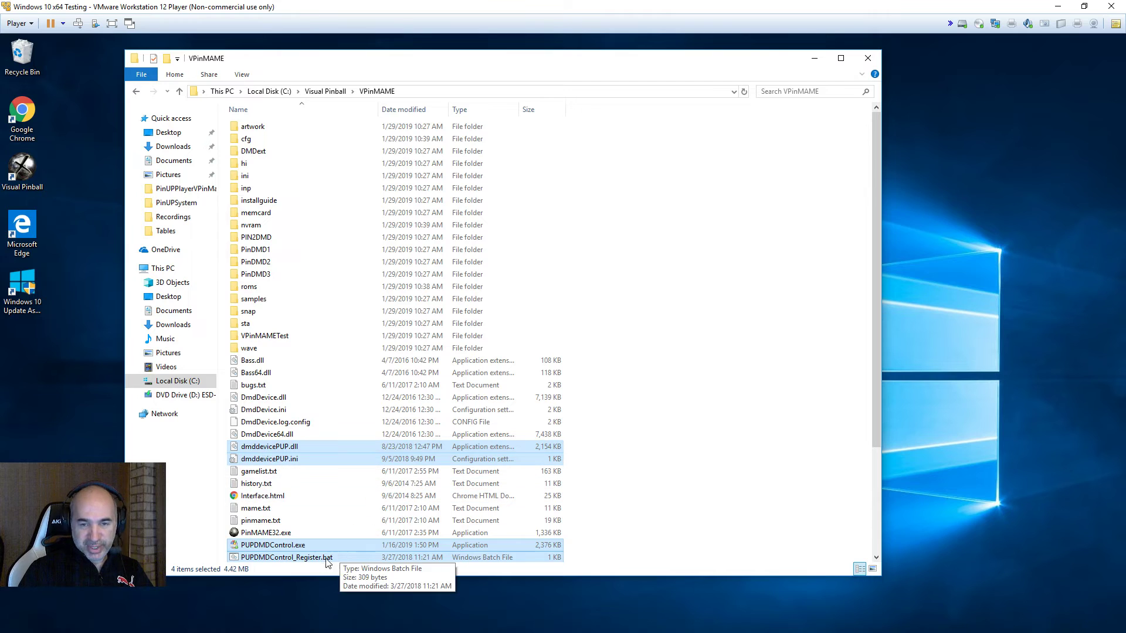
pyautogui.scroll(-2, 662, 444)
pyautogui.click(662, 444)
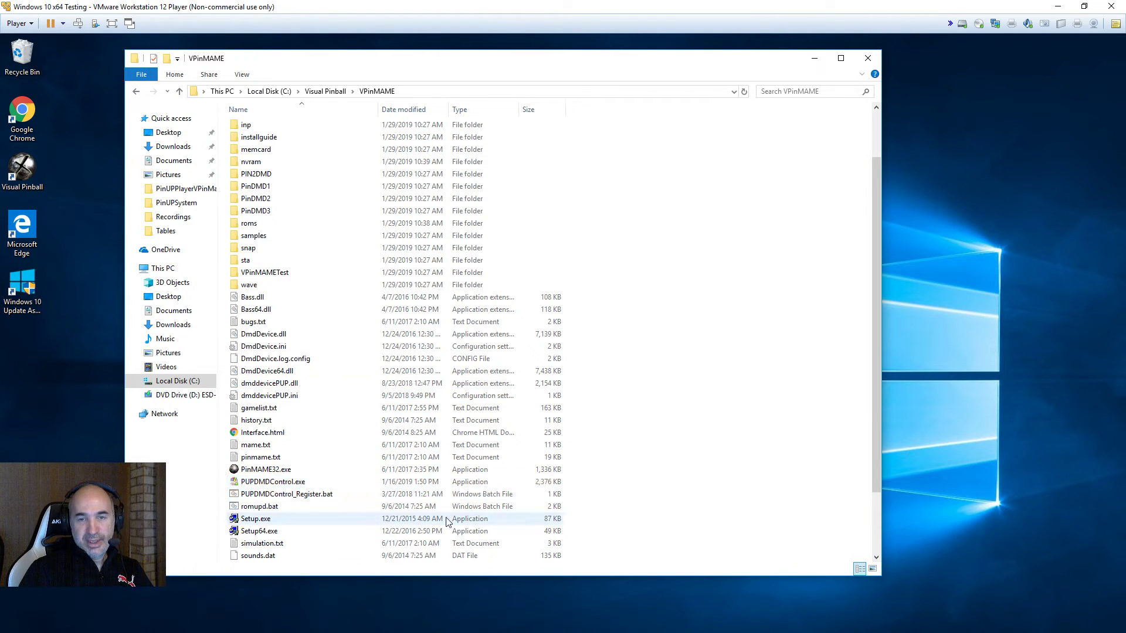
# - Run PUPDMDControl_Register.bat as administrator from VPinMAME, approving the UAC prompt
pyautogui.click(272, 497)
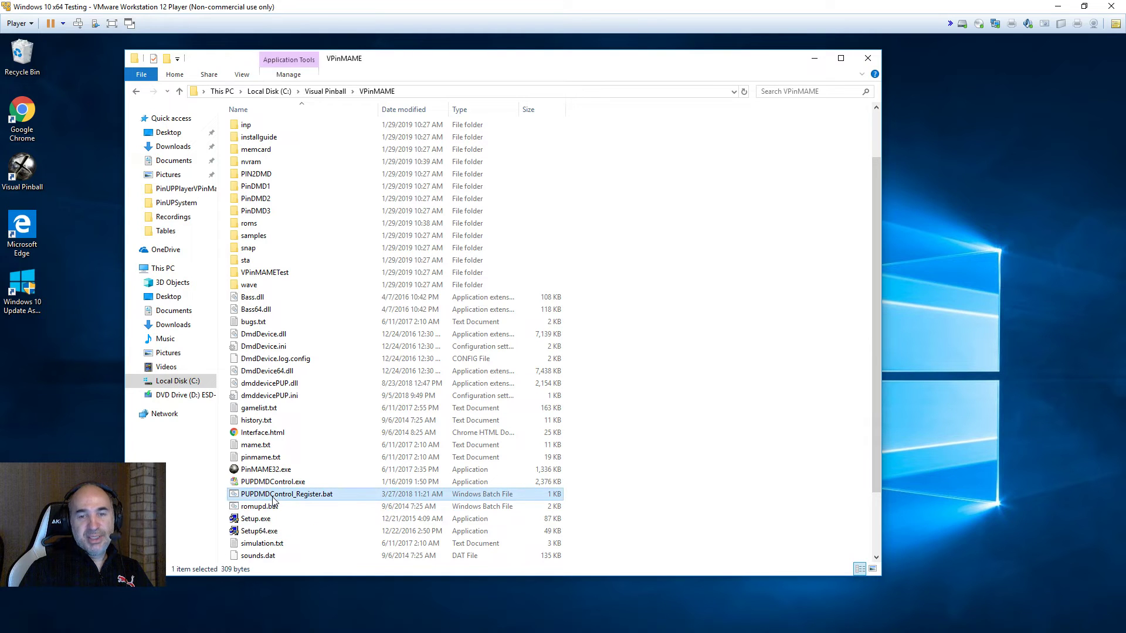
pyautogui.rightClick(303, 498)
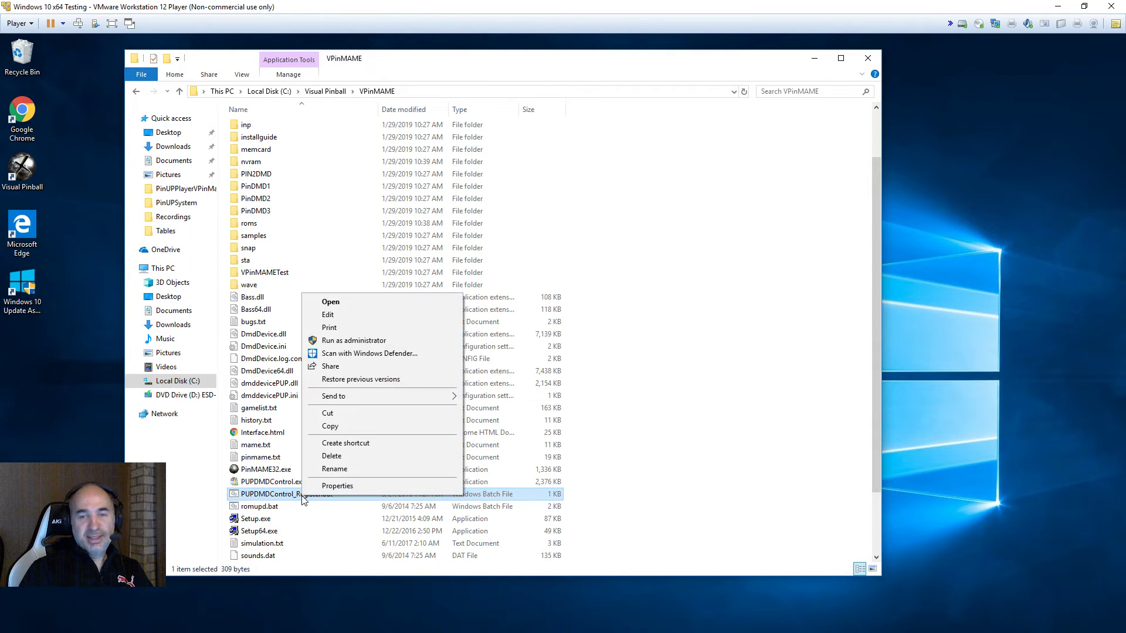
pyautogui.click(374, 341)
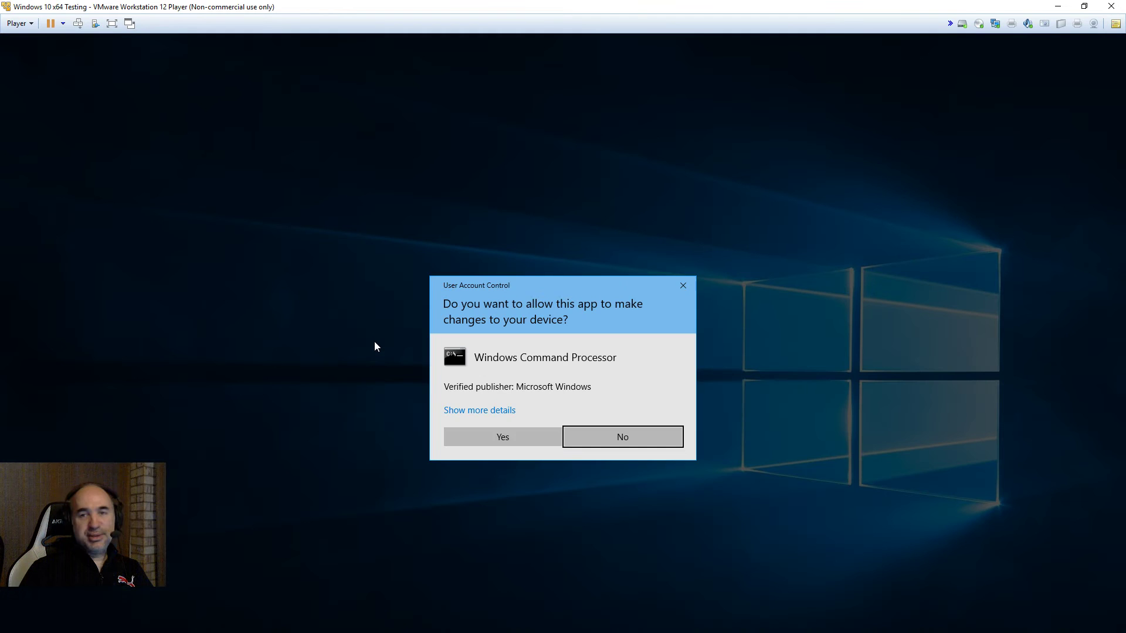
pyautogui.click(490, 437)
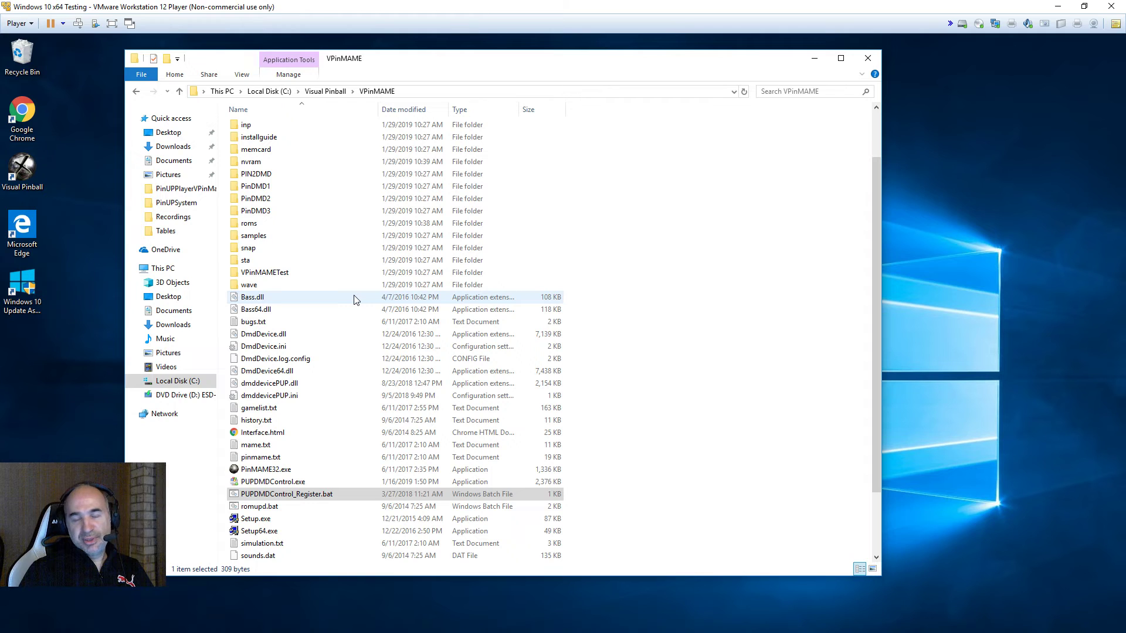
# - Launch PinUpMenuSetup.exe from C:\PinUPSystem, accept the SQL update and dismiss ALL DONE
pyautogui.click(282, 93)
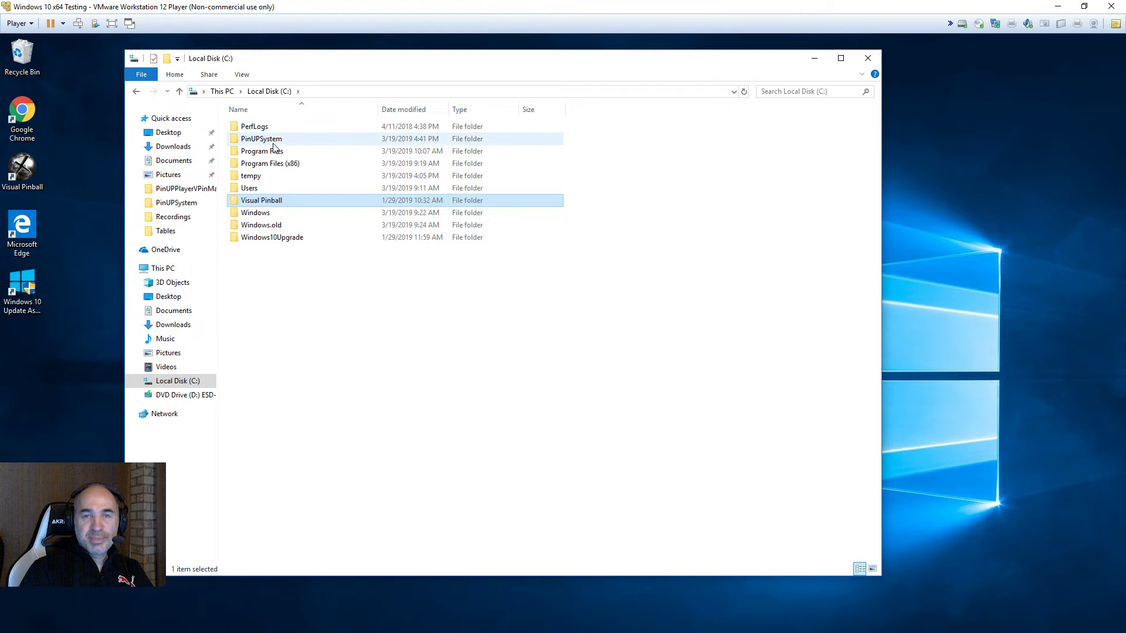
pyautogui.doubleClick(267, 139)
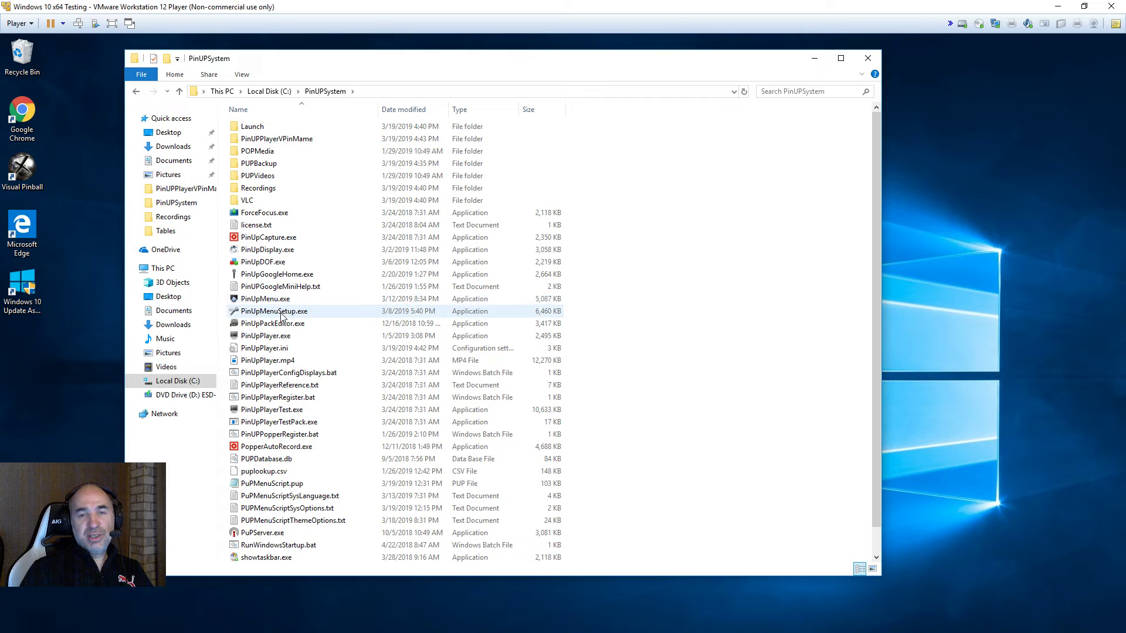
pyautogui.moveTo(280, 317)
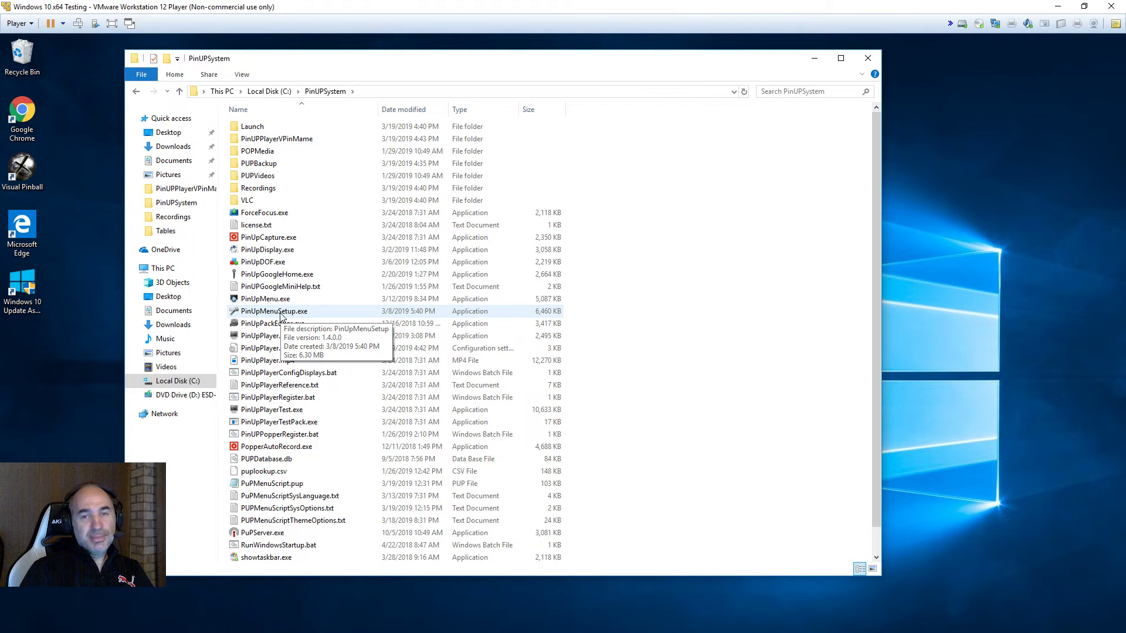
pyautogui.doubleClick(280, 315)
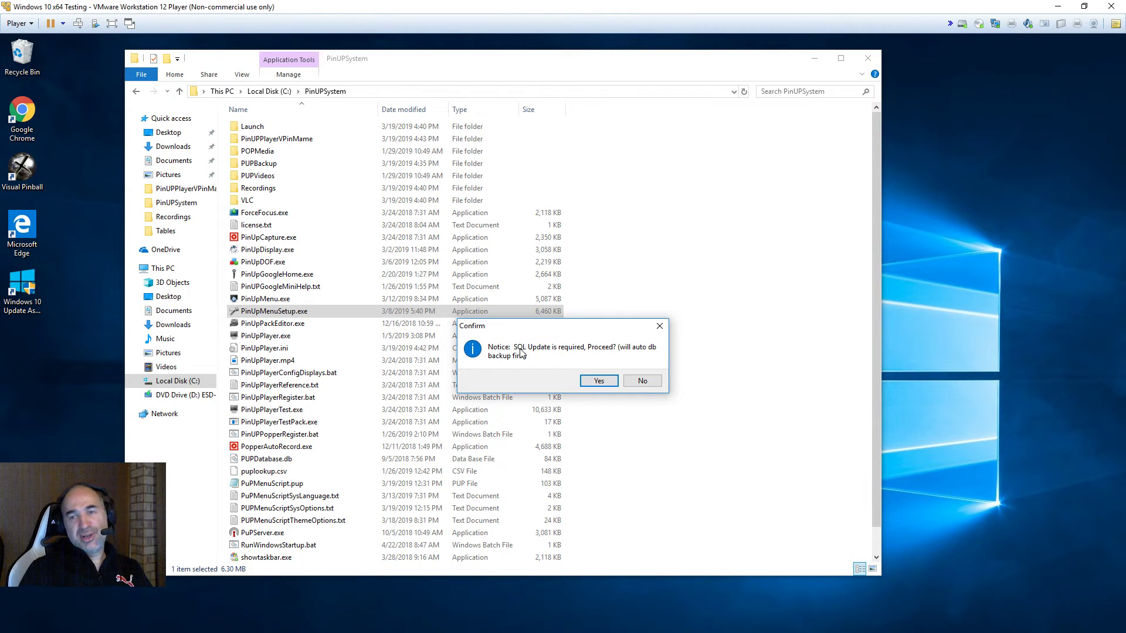
pyautogui.click(598, 381)
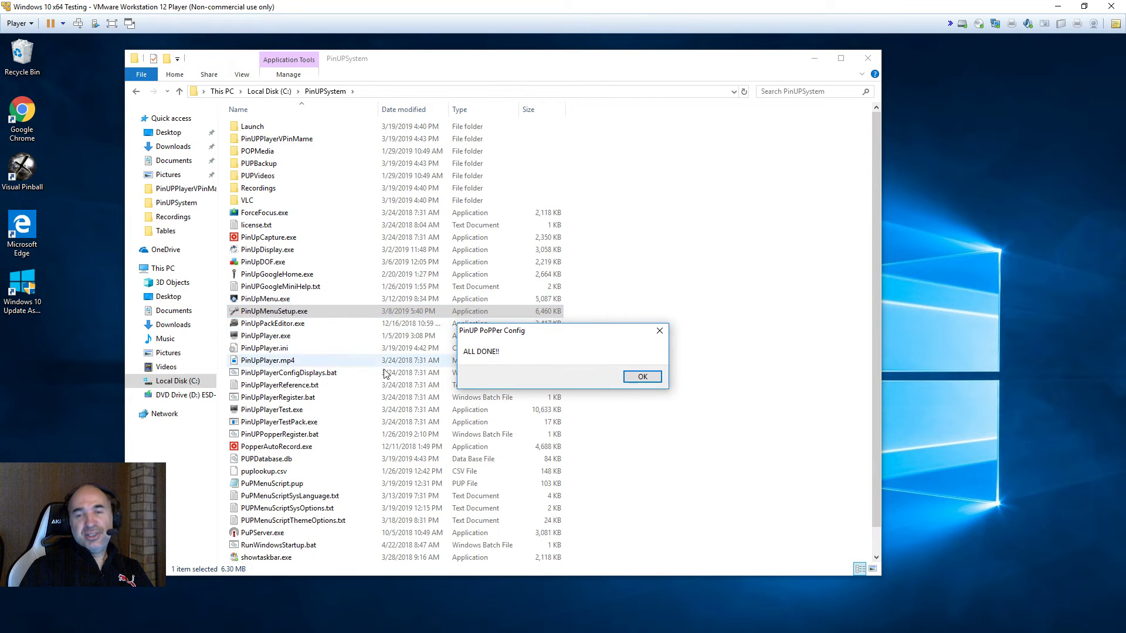
pyautogui.click(641, 378)
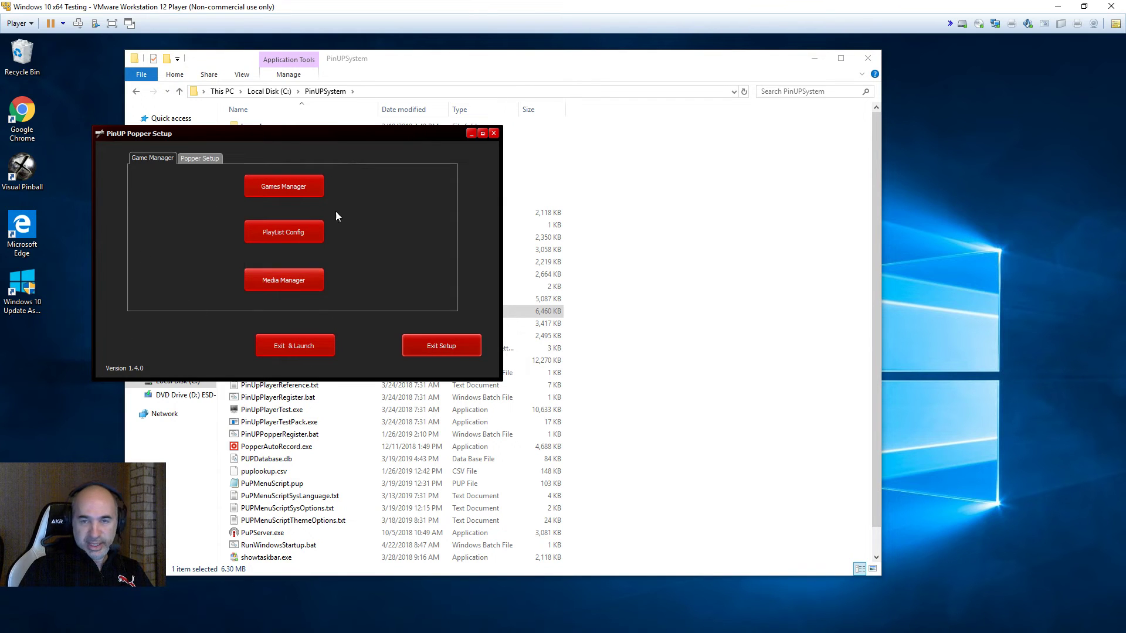
# - Open Popper Setup's GlobalConfig and show the Script tab of GlobalSettings
pyautogui.click(200, 159)
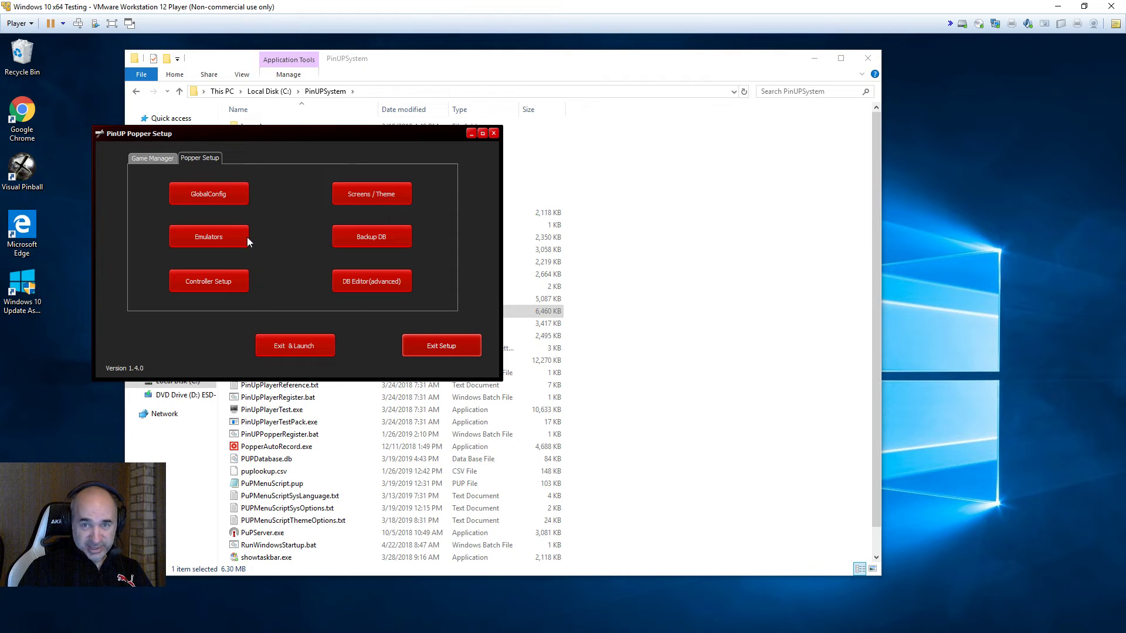
pyautogui.click(217, 195)
pyautogui.click(325, 171)
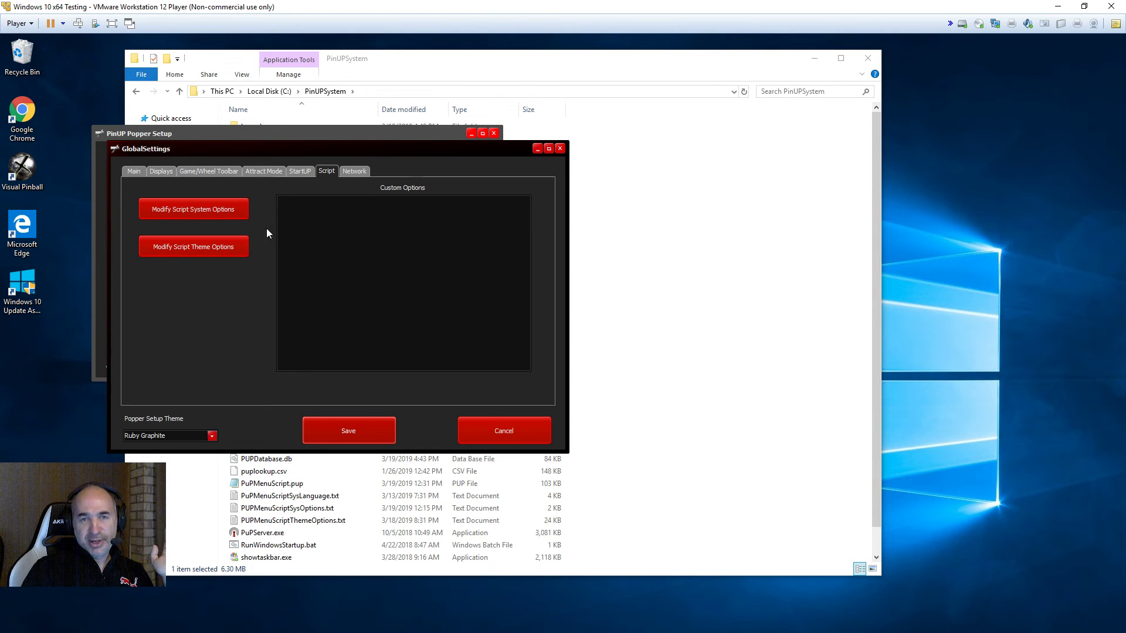
pyautogui.click(195, 209)
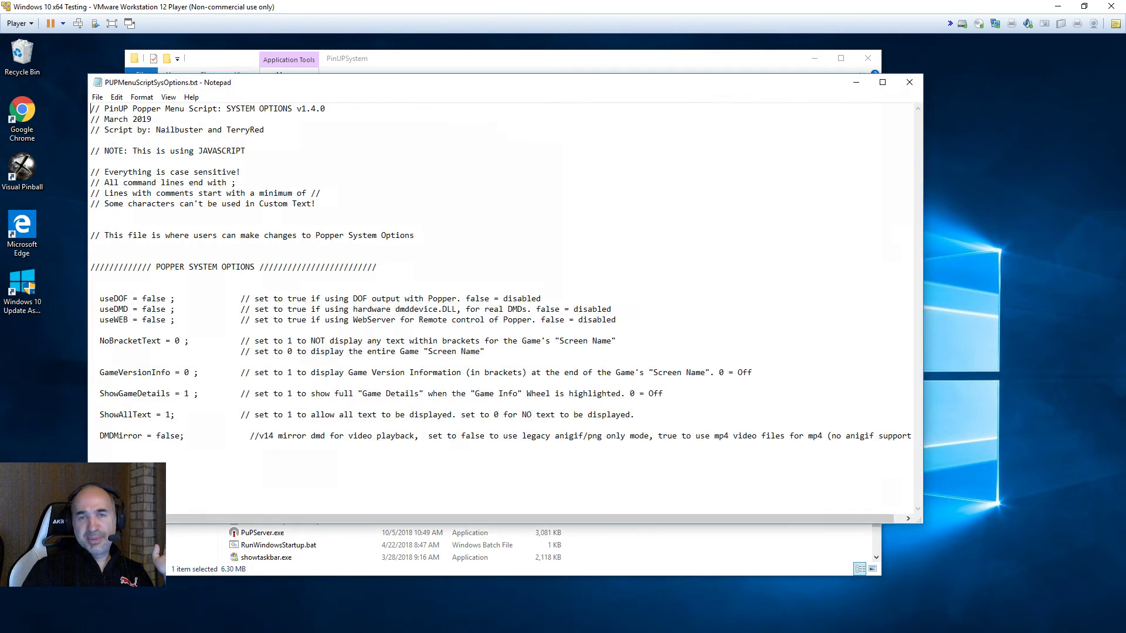
pyautogui.doubleClick(153, 299)
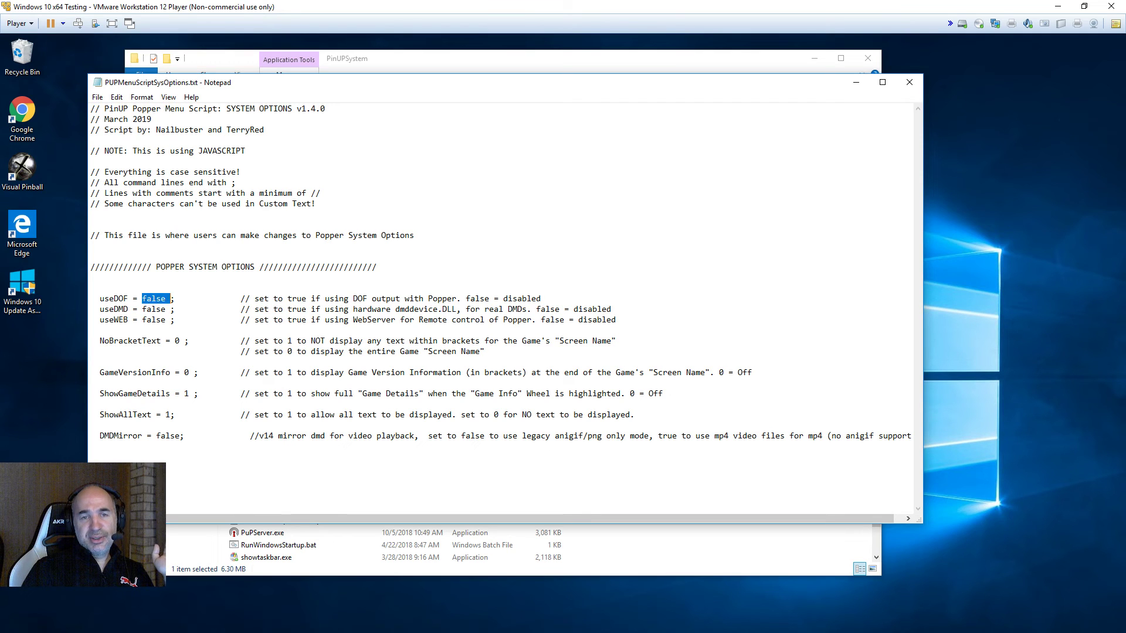
pyautogui.doubleClick(153, 308)
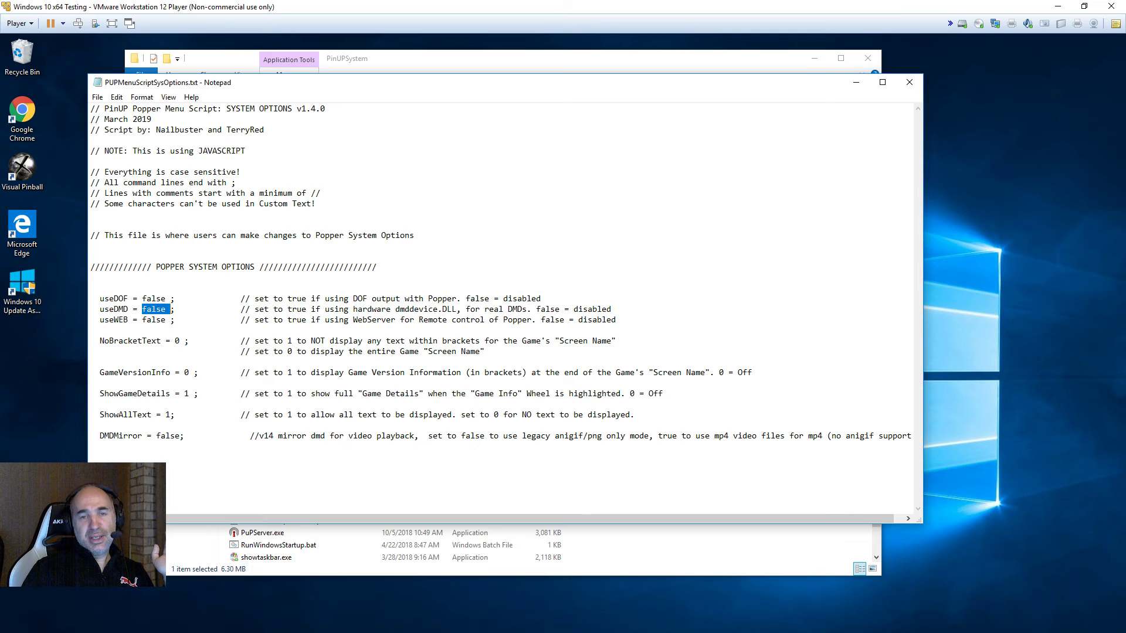
pyautogui.click(909, 82)
pyautogui.click(189, 247)
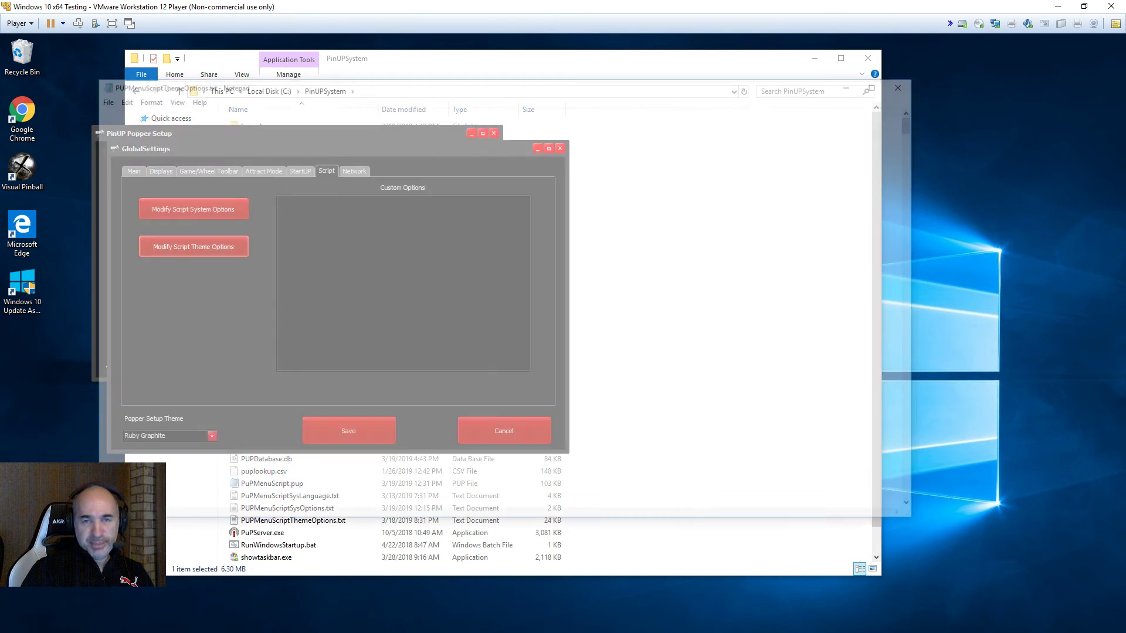
pyautogui.scroll(-20, 501, 305)
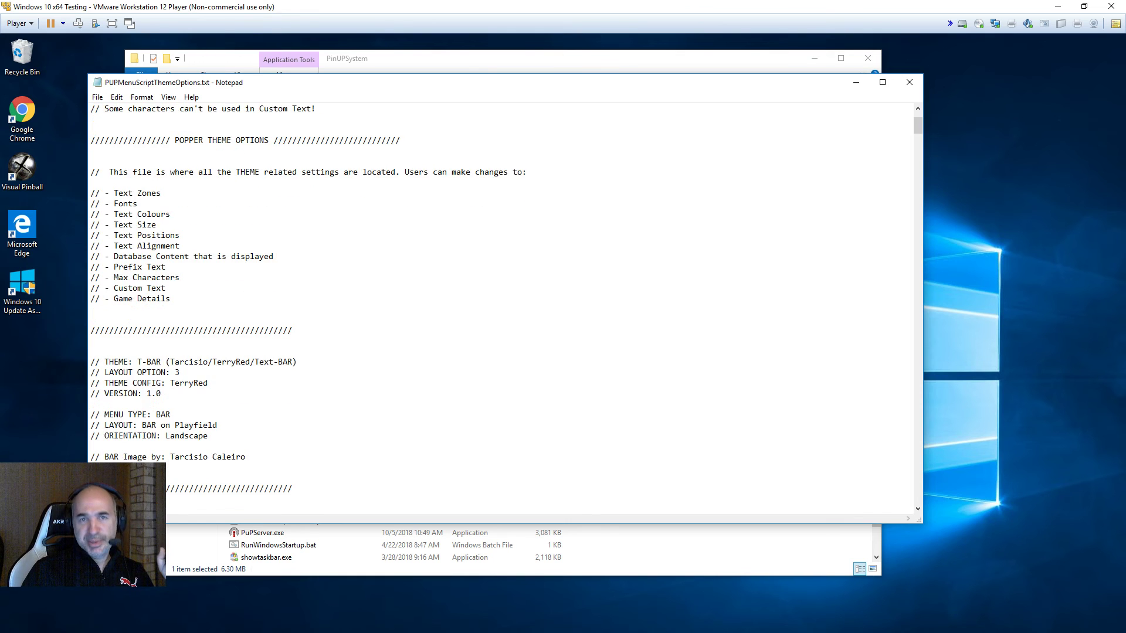
pyautogui.scroll(-1, 502, 305)
pyautogui.scroll(2, 501, 305)
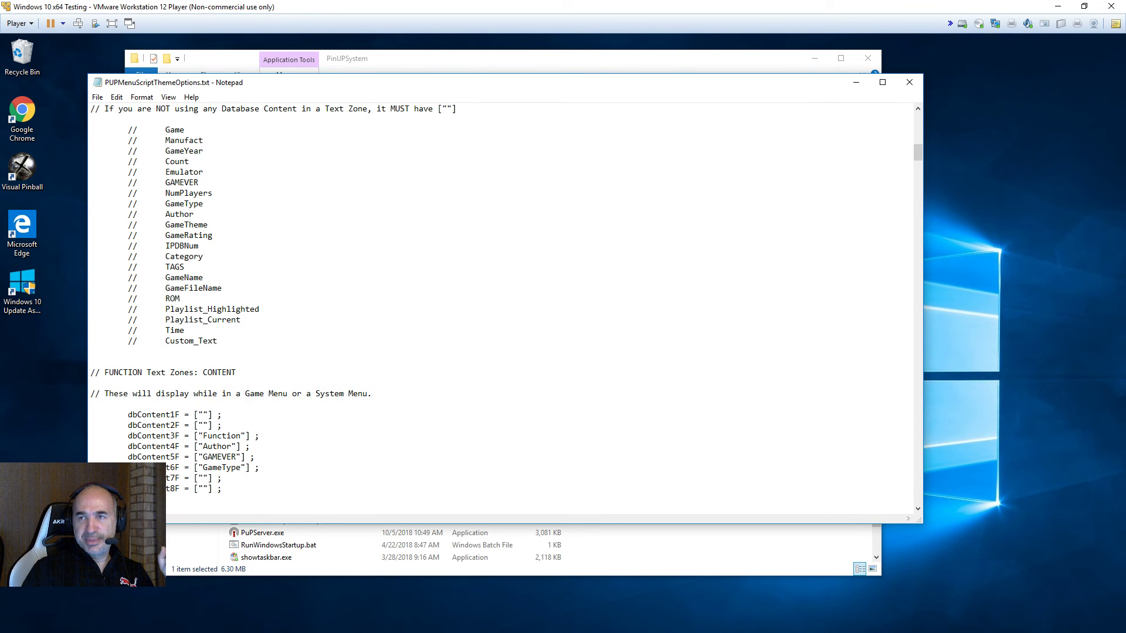
pyautogui.click(909, 82)
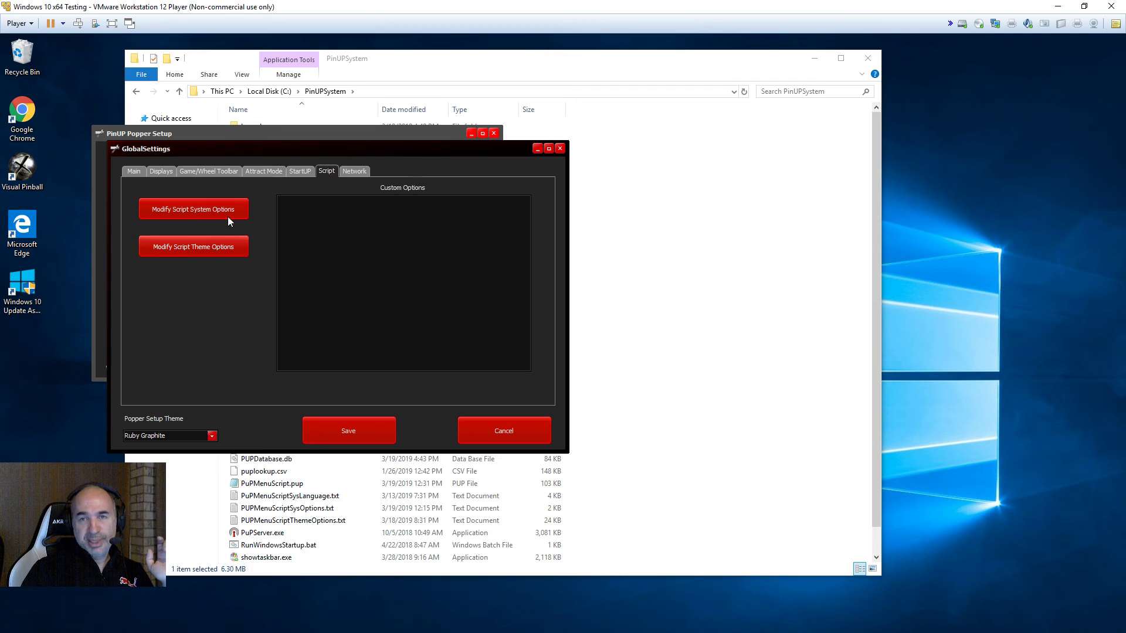
# - After trying Cyan Dusk and Tablet Light, set the setup theme to Obsidian and save
pyautogui.click(133, 171)
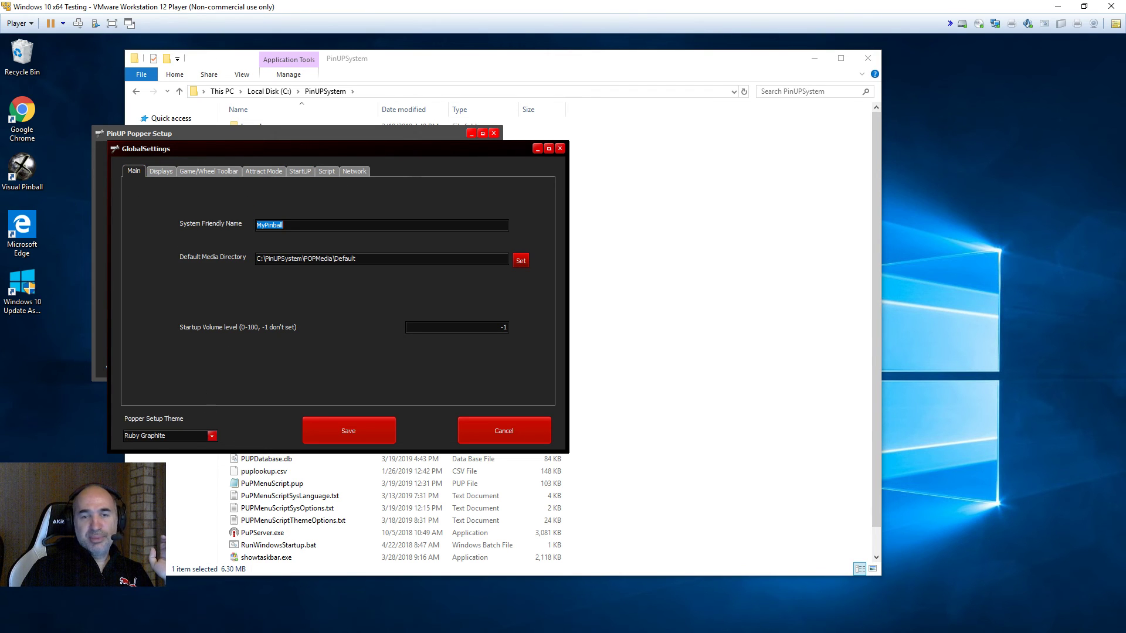
pyautogui.click(212, 437)
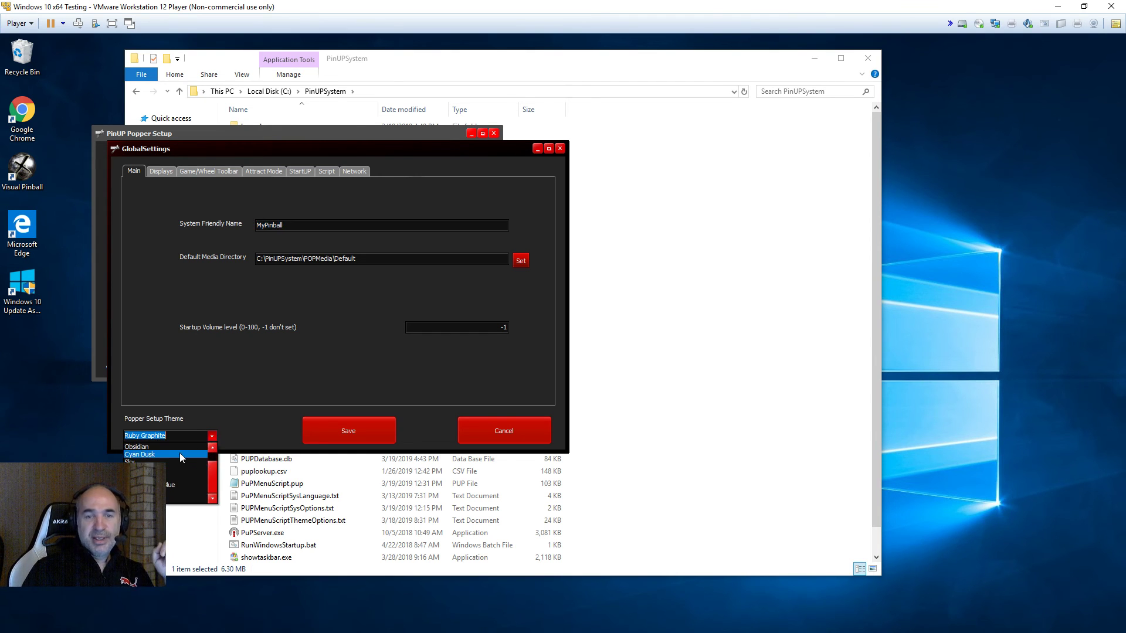
pyautogui.click(140, 454)
pyautogui.click(213, 435)
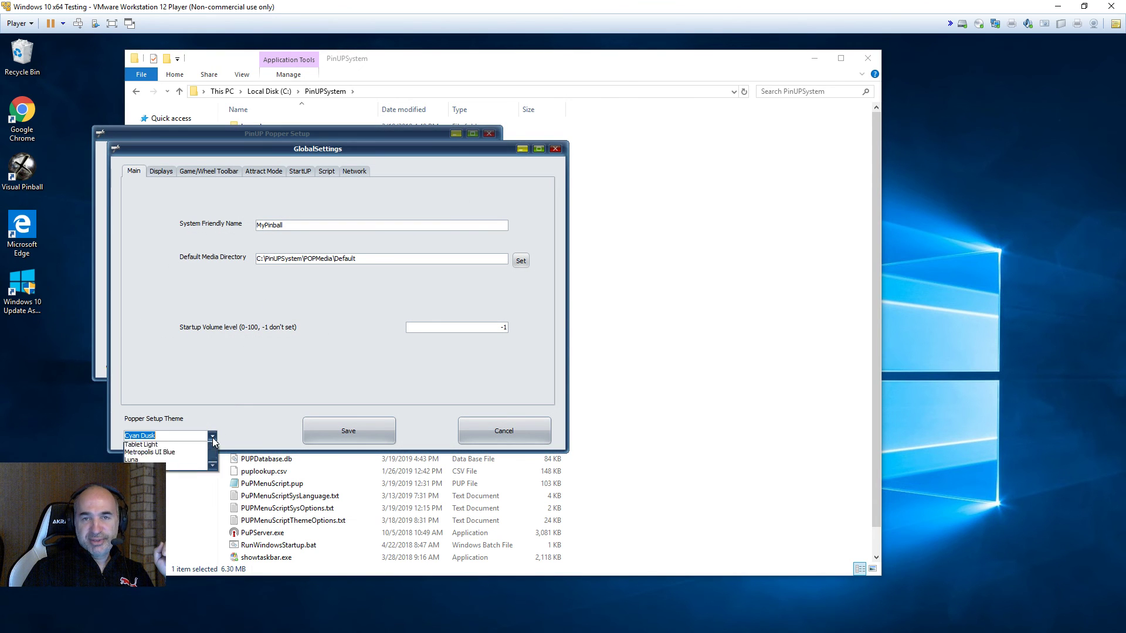
pyautogui.click(176, 451)
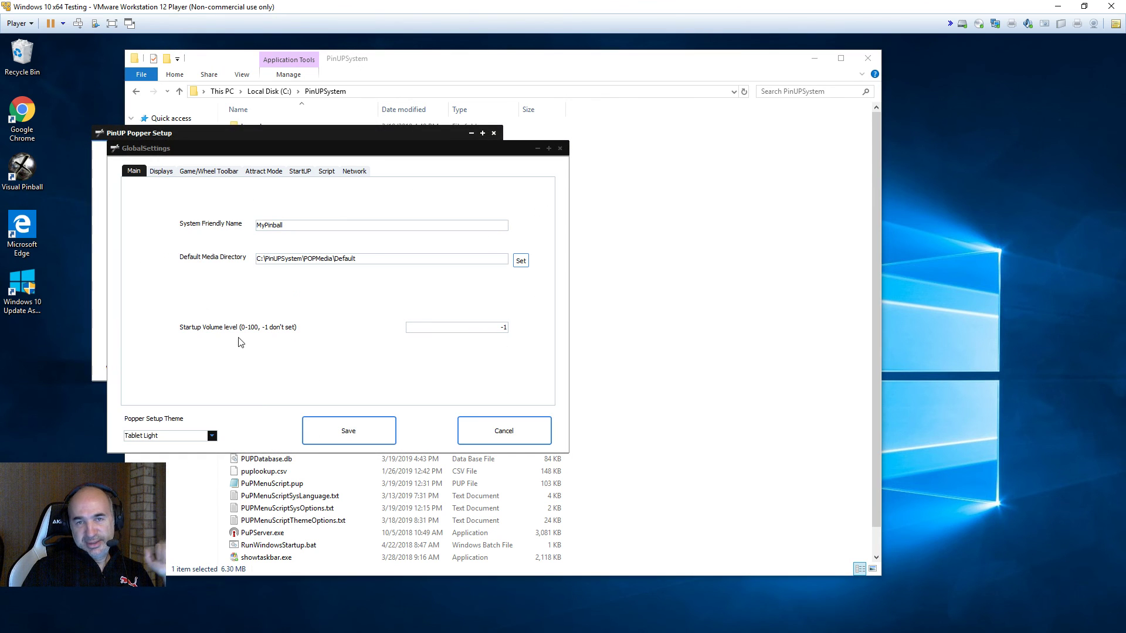
pyautogui.click(212, 436)
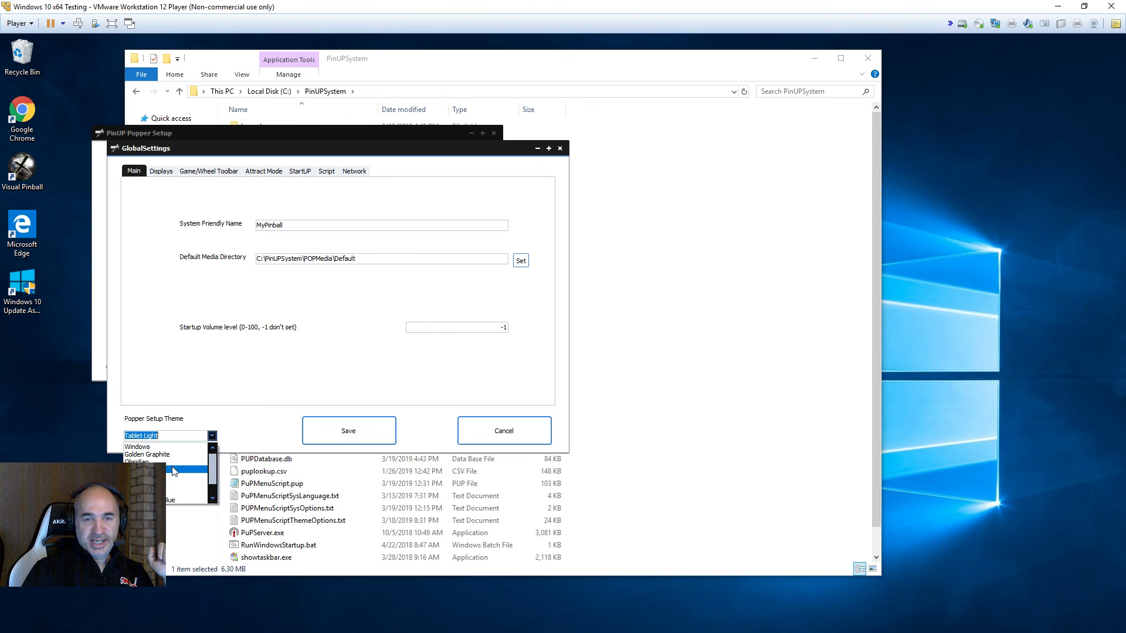
pyautogui.click(170, 462)
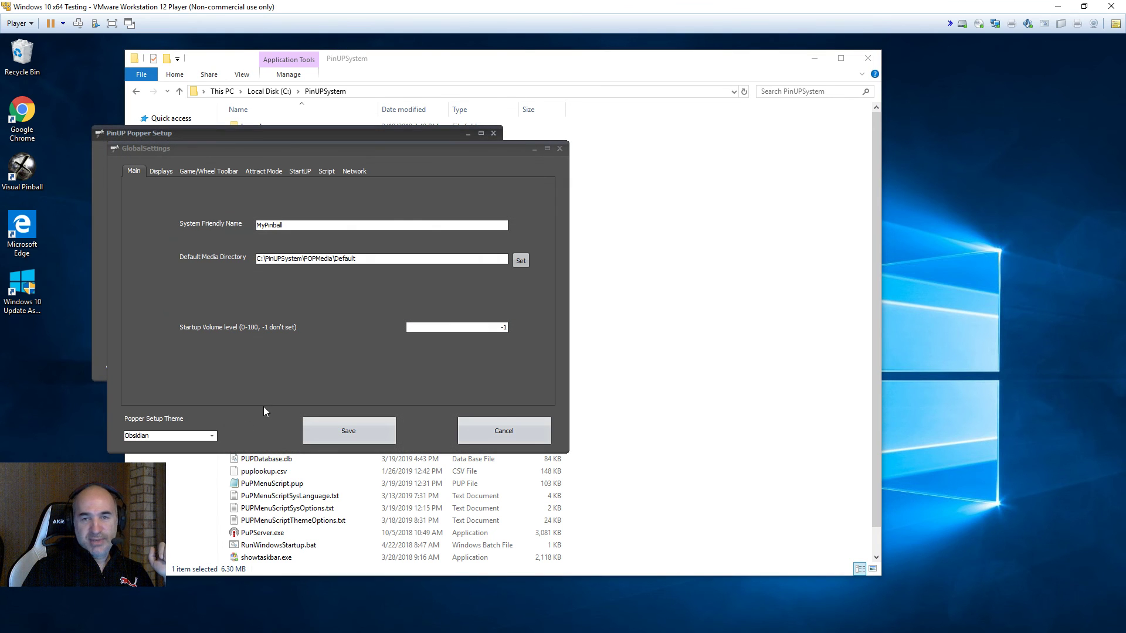
pyautogui.click(343, 428)
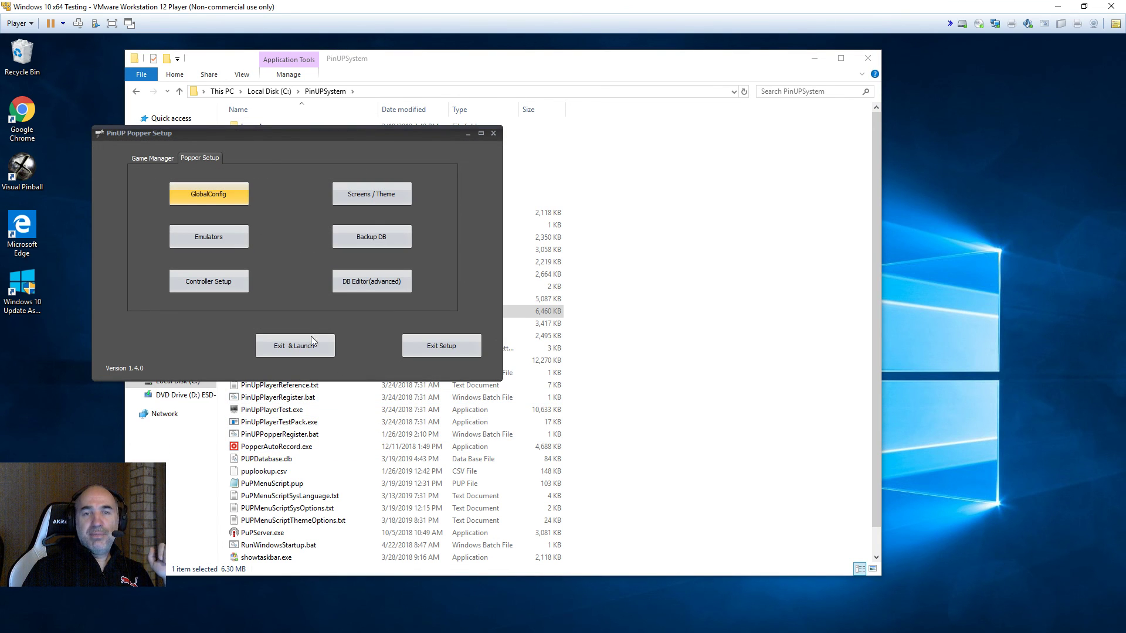
# - Exit PinUP Popper Setup from the Game Manager tab, returning to the C:\PinUPSystem folder
pyautogui.click(155, 159)
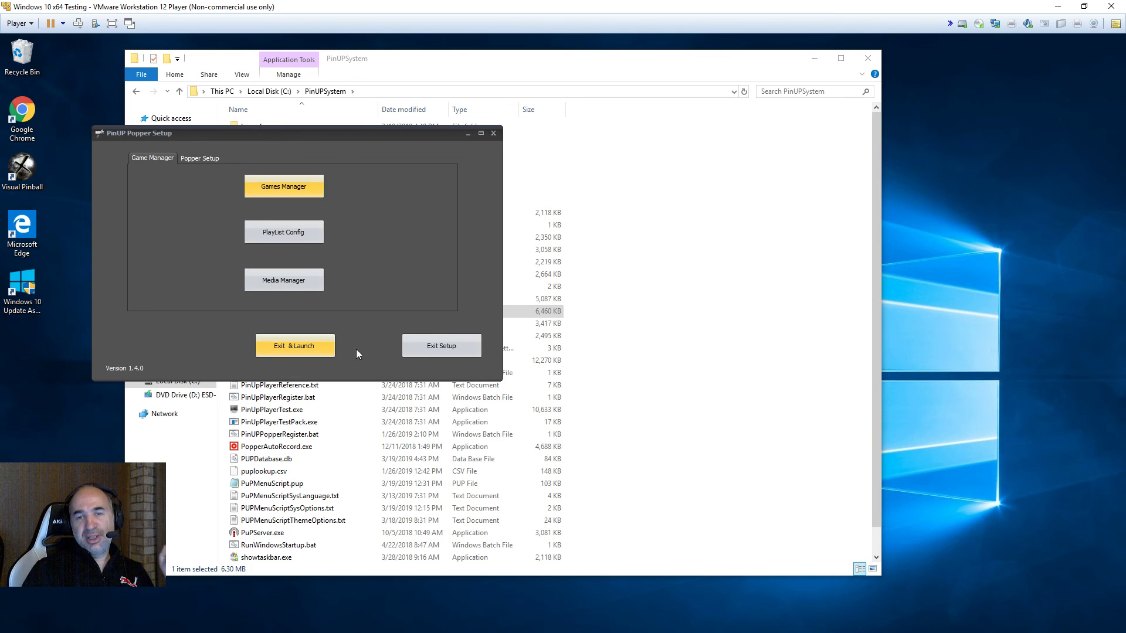
pyautogui.click(461, 347)
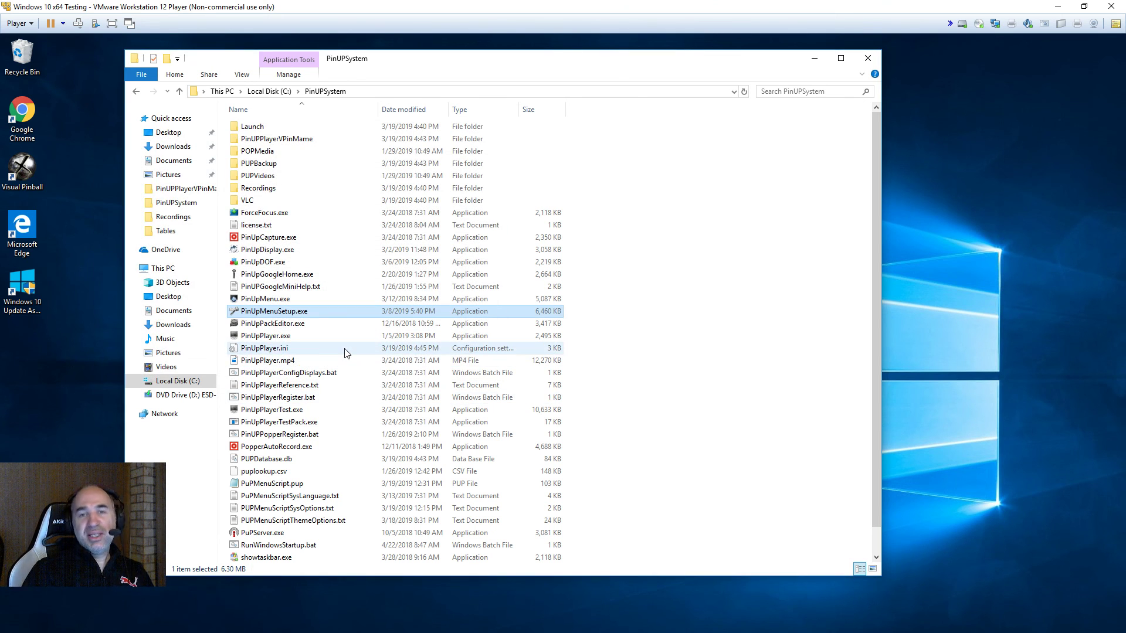